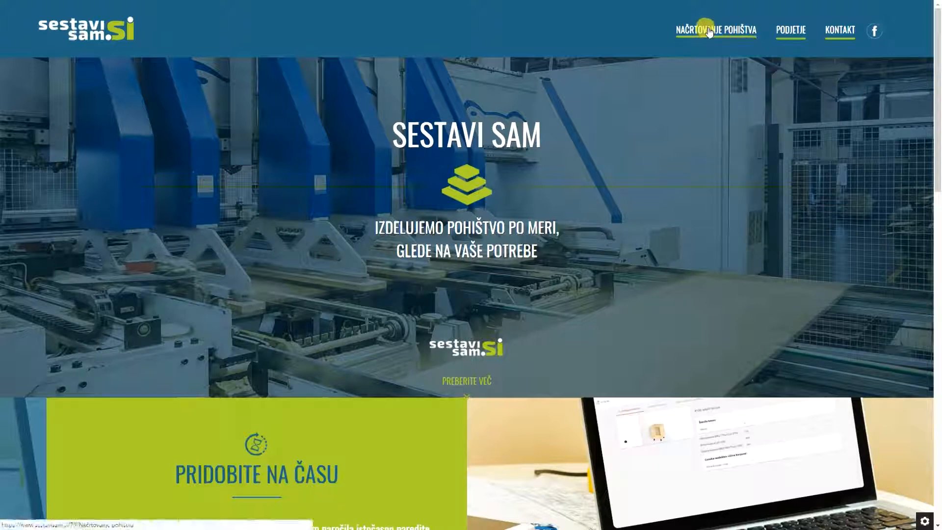
Go to the NAČRTOVANJE POHIŠTVA page with its access request form
left_click(708, 29)
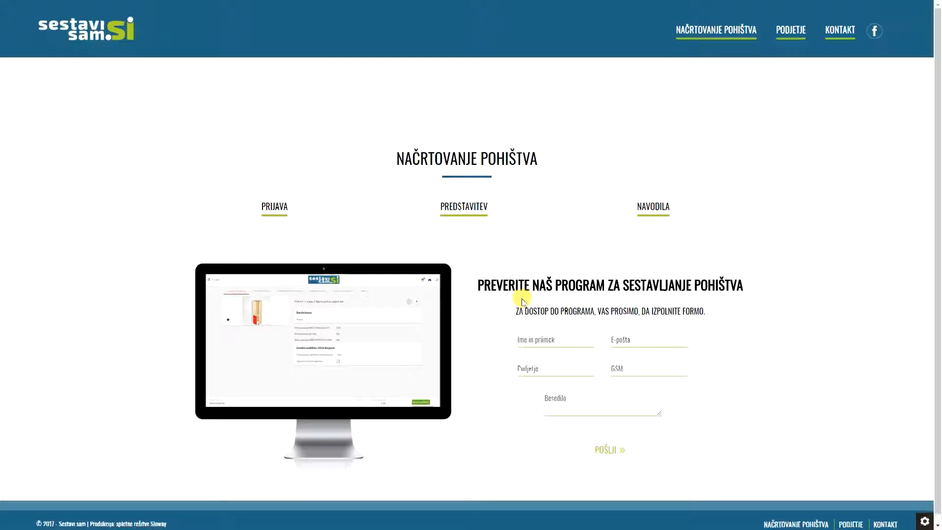
Fill in the contact's name, e-mail, company 'Pohistvo', phone and password-request message, and send the form
left_click(544, 342)
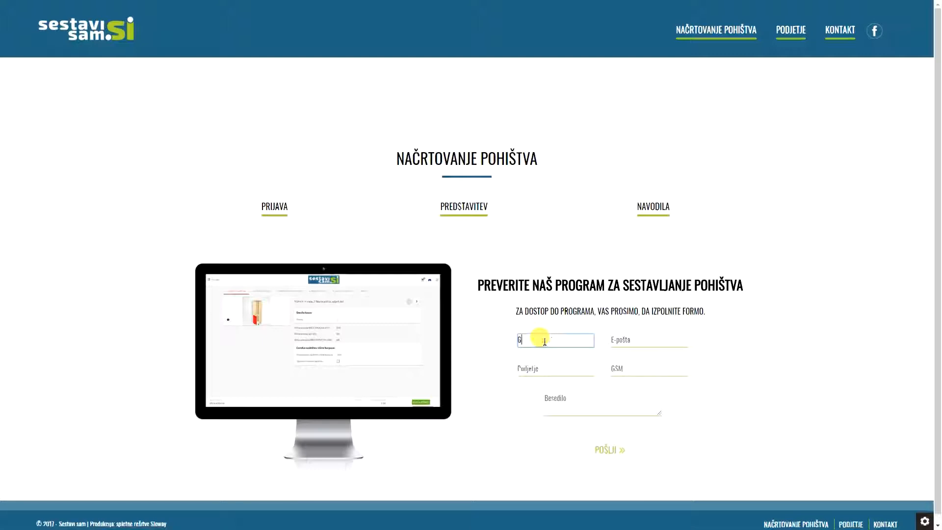
key("Tab")
key("ctrl+v")
left_click(527, 363)
type("Pohistvo")
left_click(636, 369)
left_click(569, 405)
type("Prosimo vas za dostopno geslo.")
left_click(610, 450)
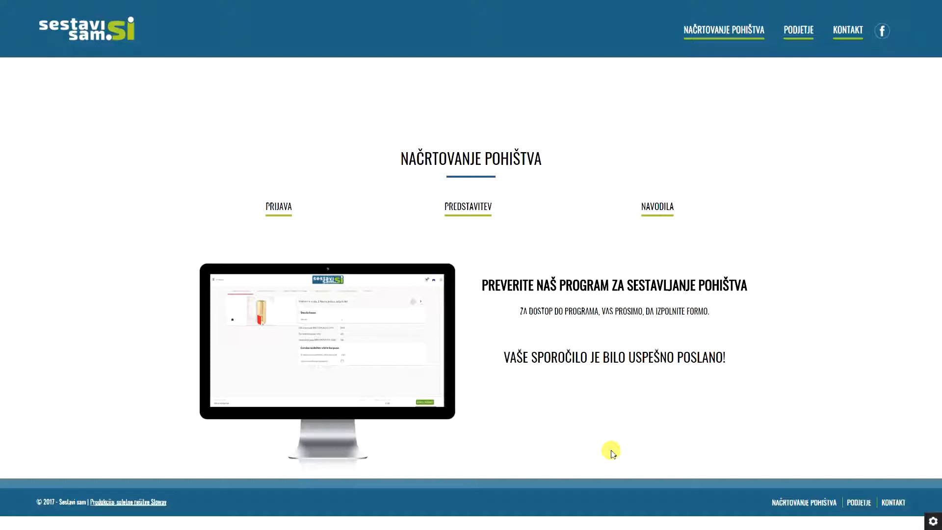
Log into the configurator with the guest user name and password, then show KATALOGI
left_click(282, 212)
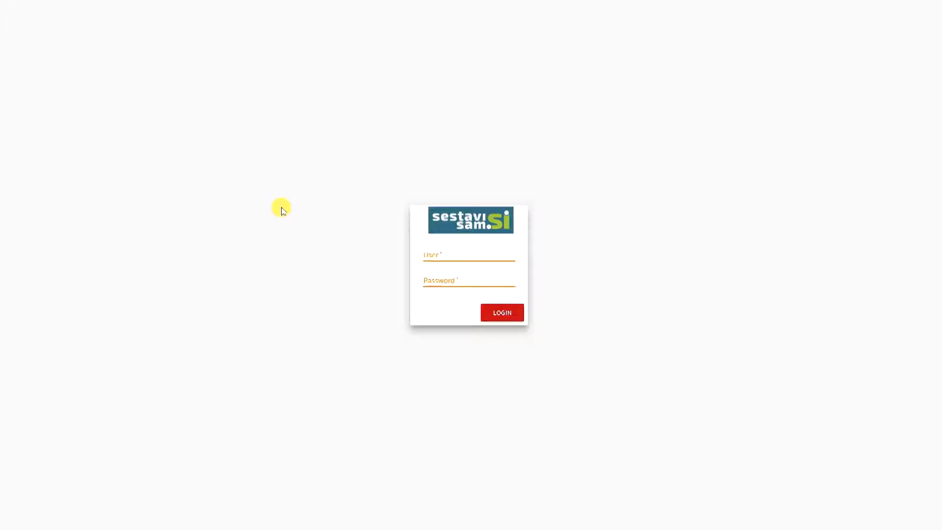
left_click(458, 259)
type("gost")
key("Tab")
type("gost")
left_click(508, 312)
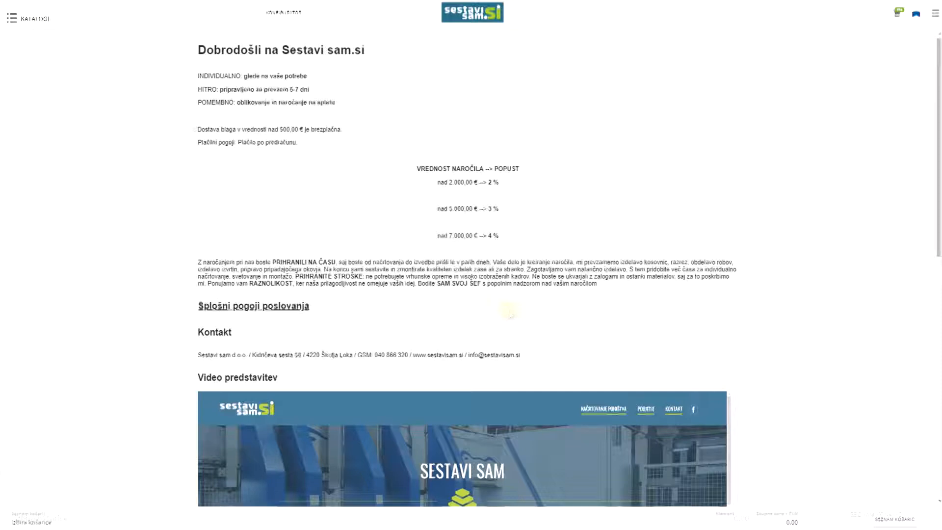
left_click(26, 16)
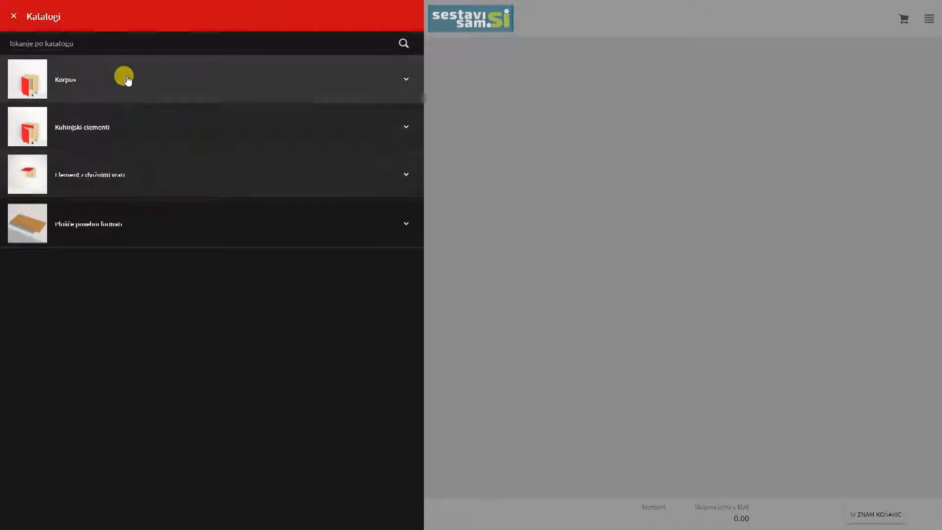
Expand Korpus > Predalnik and start designing the L103: 3 predali cabinet
left_click(77, 81)
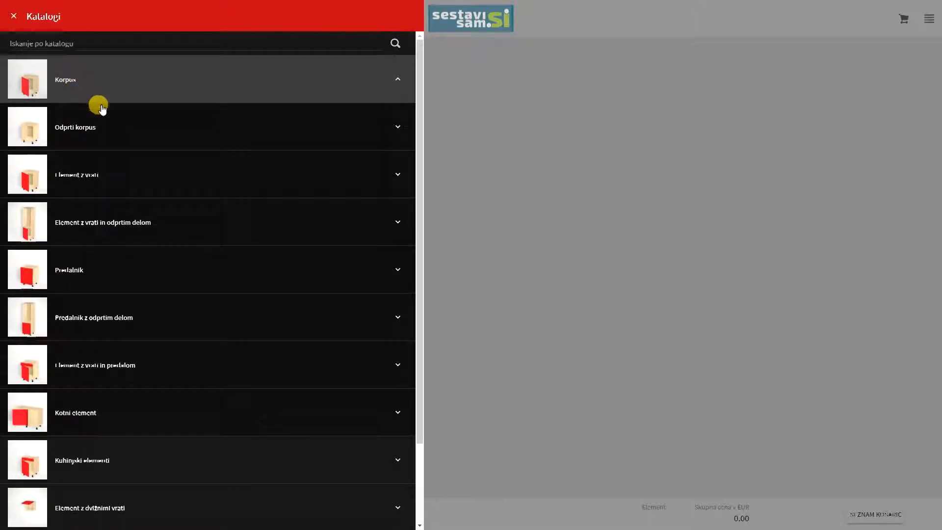
left_click(73, 275)
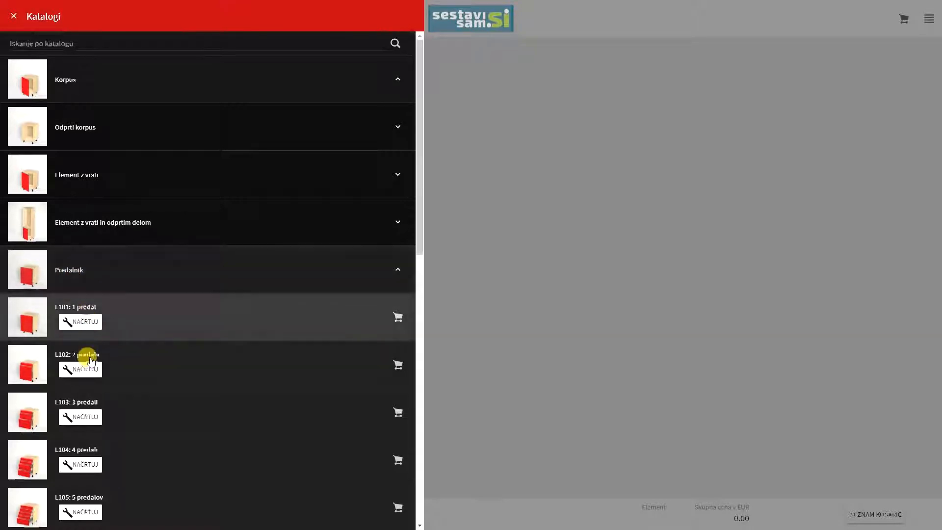
left_click(83, 417)
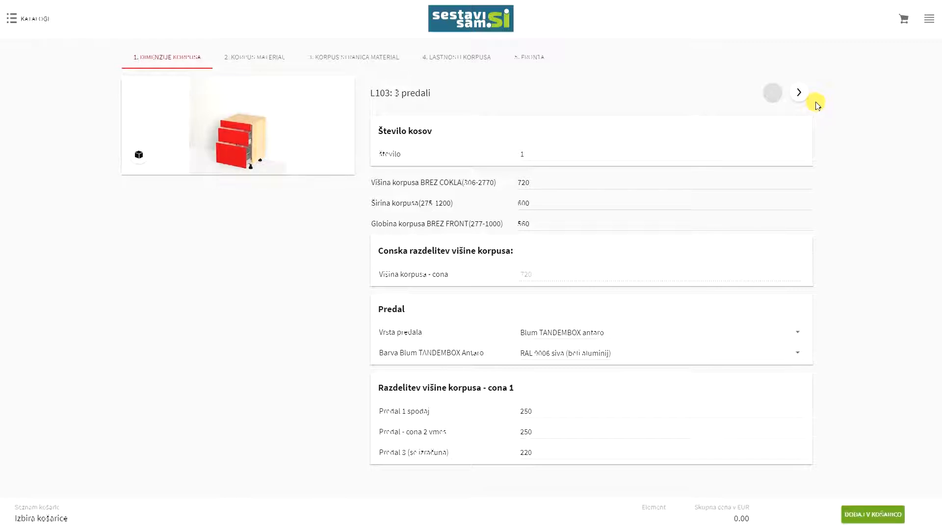
Enter 2 pieces, body height 750, width 800 and depth 500
left_click(540, 153)
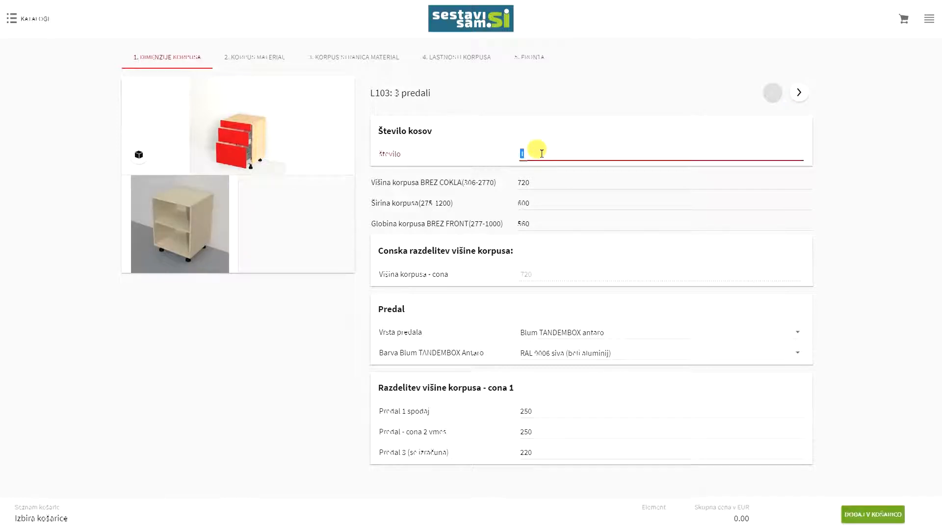
type("2")
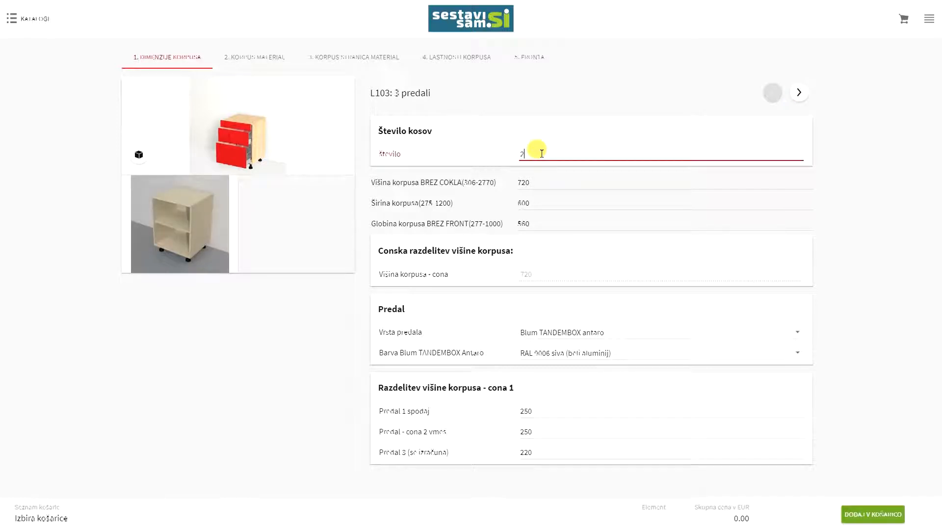
left_click(548, 183)
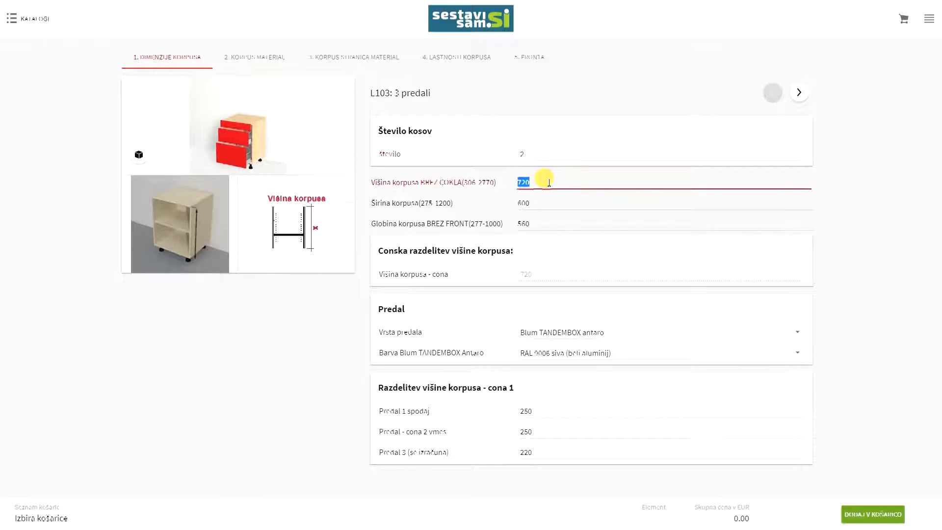
type("750")
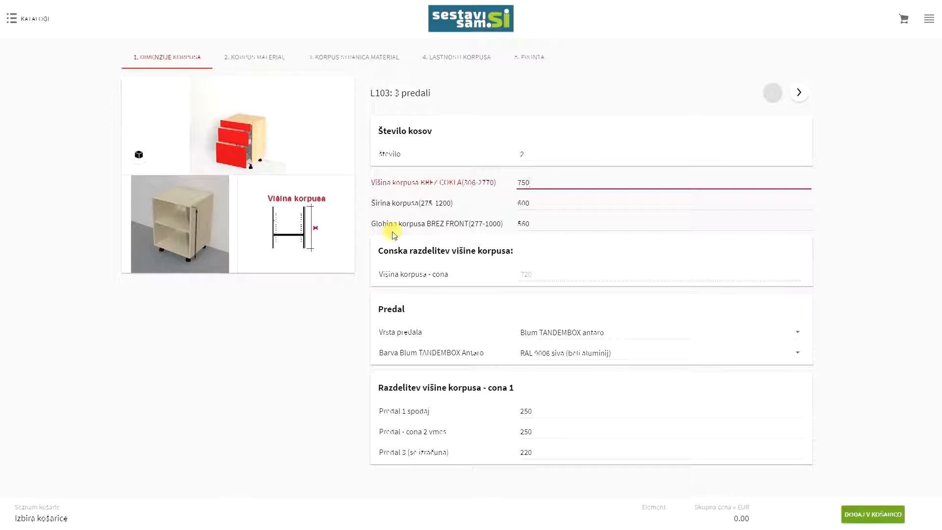
left_click(533, 202)
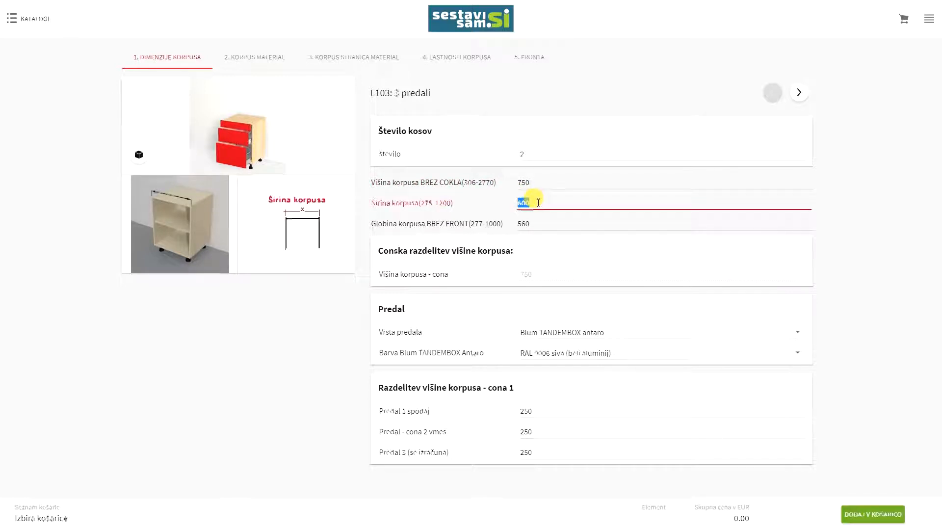
type("800")
left_click(538, 223)
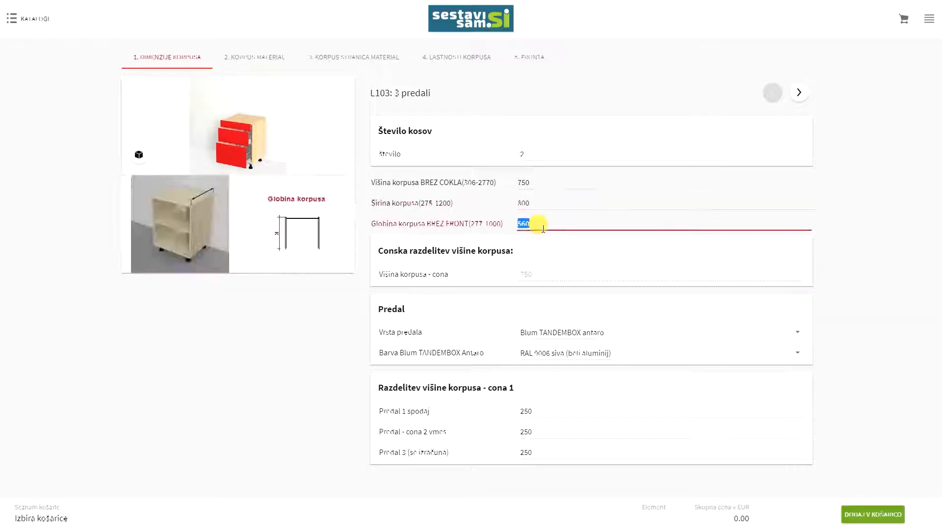
type("5")
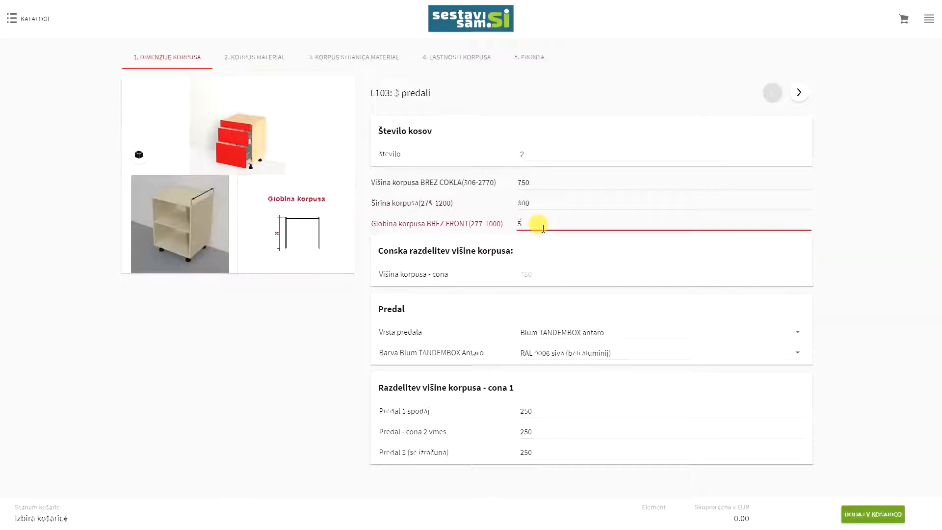
type("00")
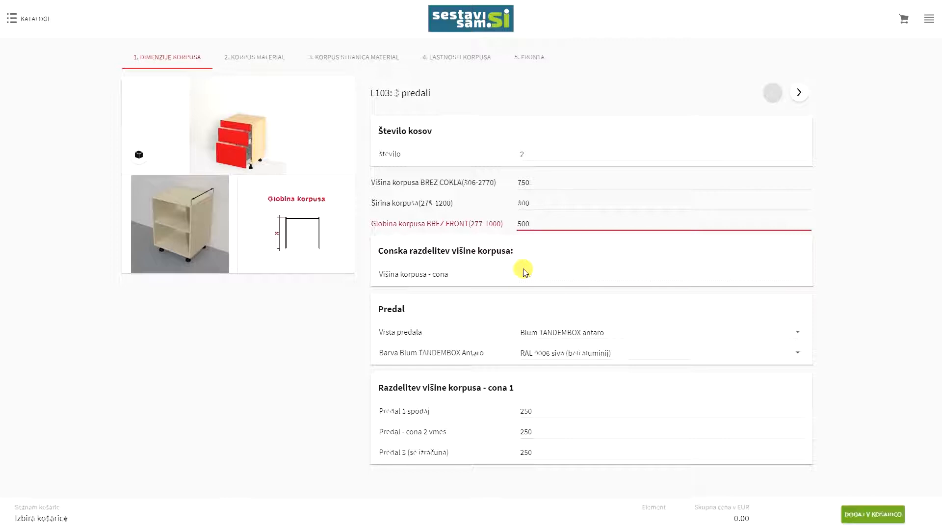
Choose Blum TANDEMBOX antaro drawers in RAL 9006 colour
left_click(552, 334)
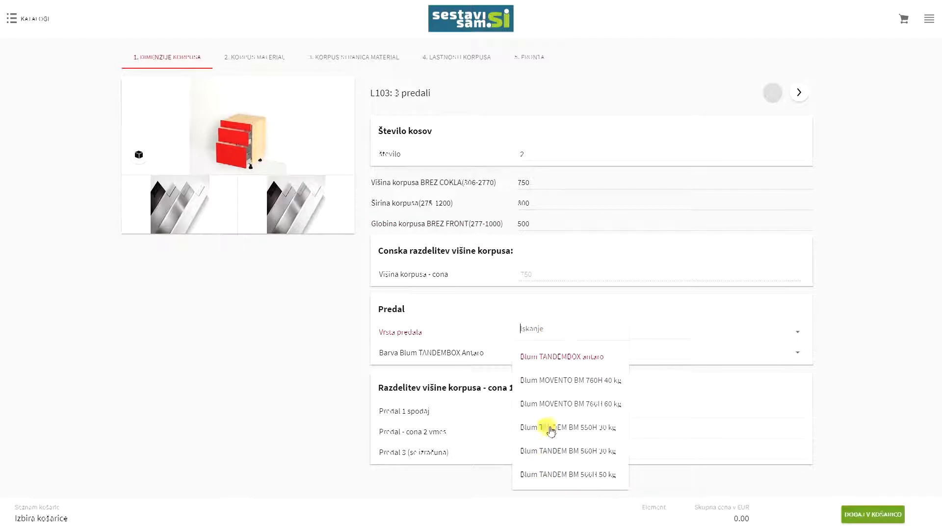
left_click(536, 356)
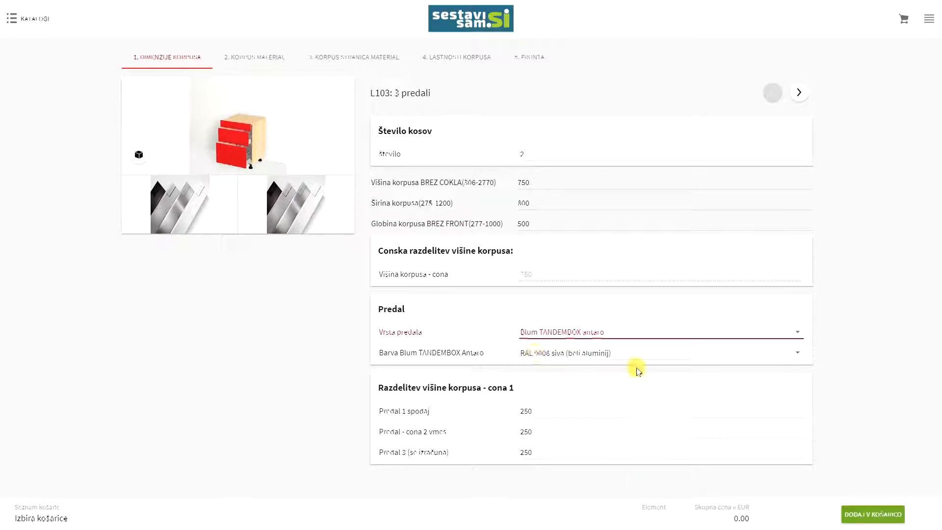
left_click(597, 357)
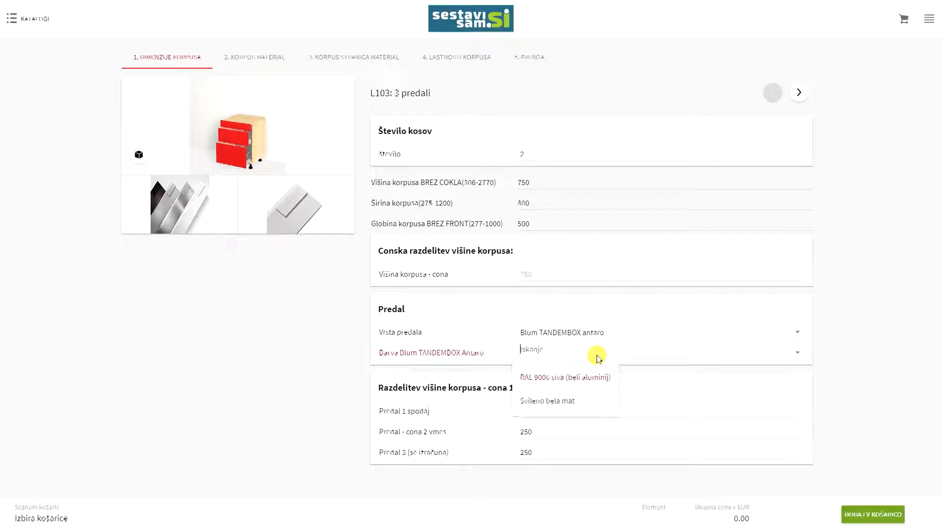
left_click(548, 378)
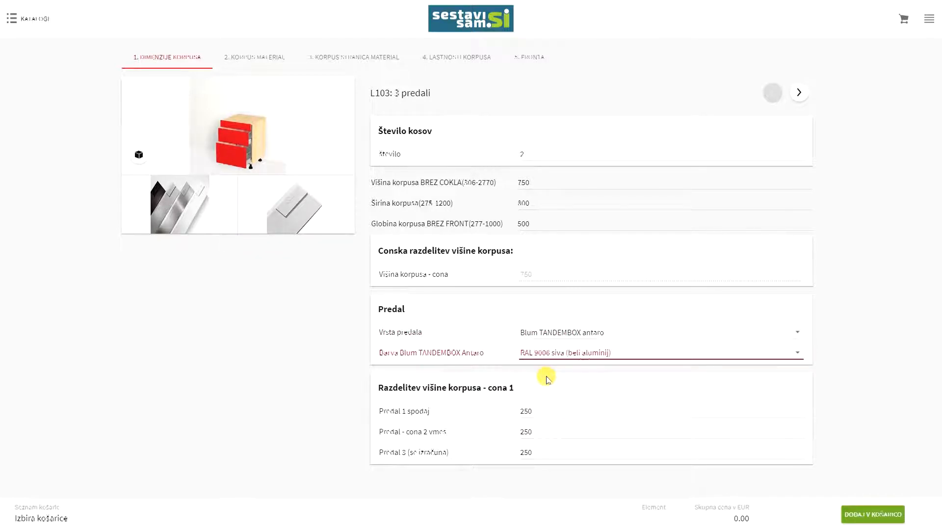
Set drawer heights to 300 and 240, leaving 210 on top, and continue to body material
left_click(545, 411)
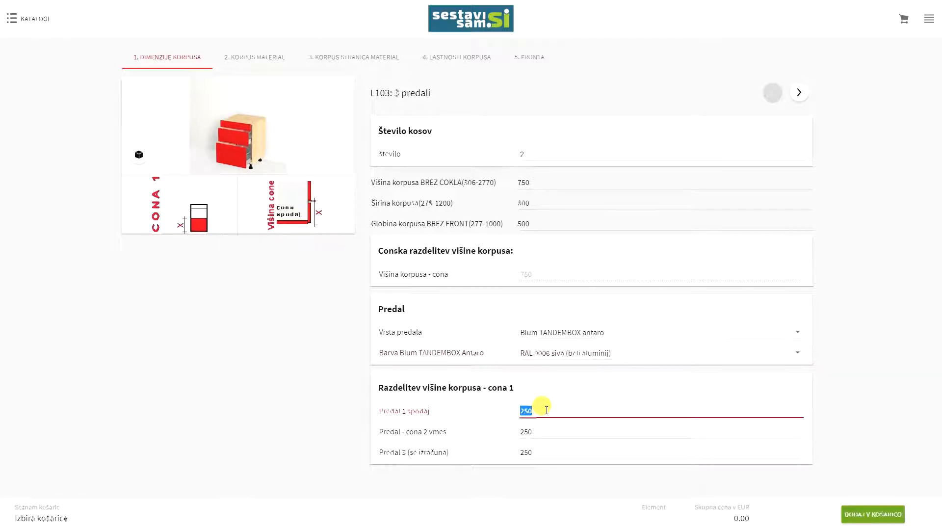
type("300")
left_click(542, 434)
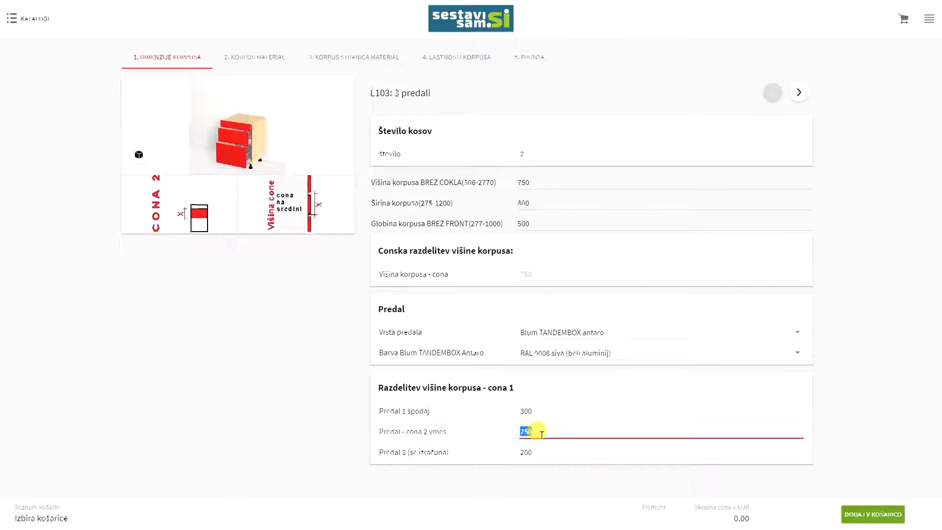
type("240")
key("Tab")
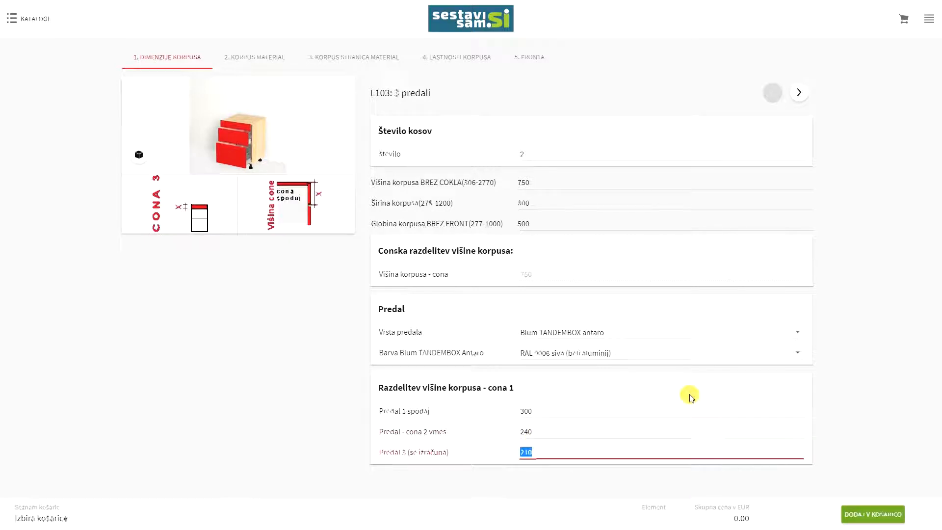
left_click(528, 483)
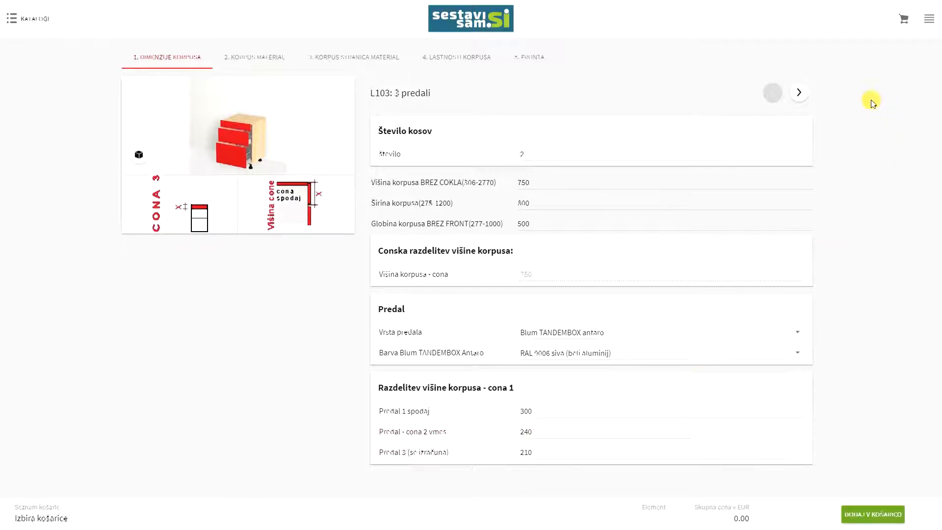
left_click(800, 93)
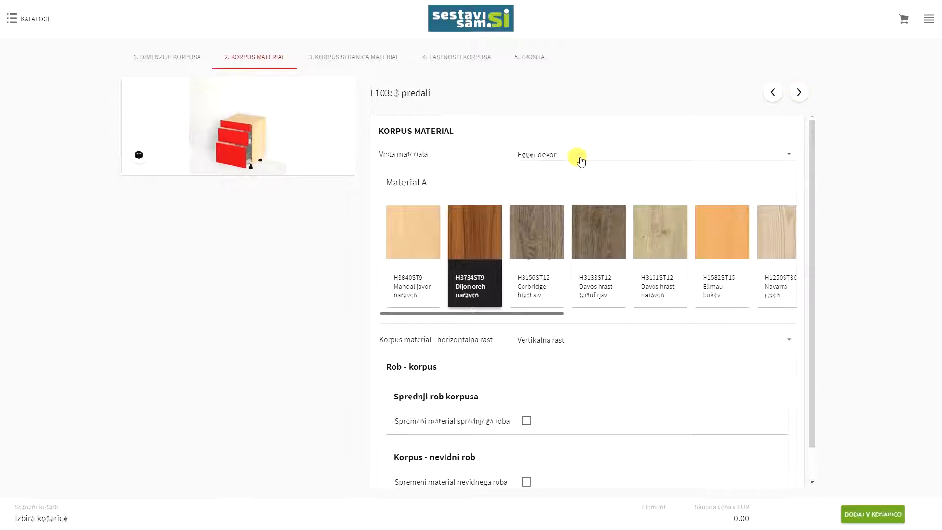
left_click(557, 155)
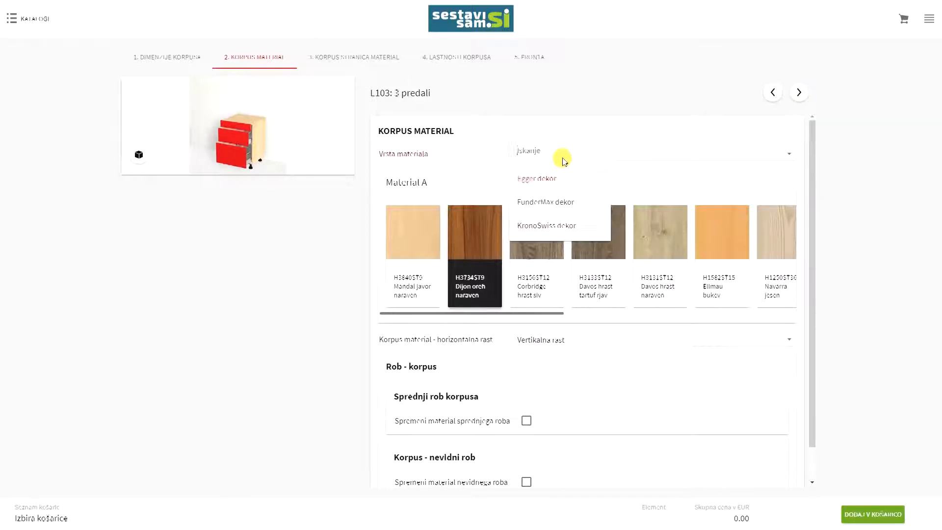
left_click(539, 179)
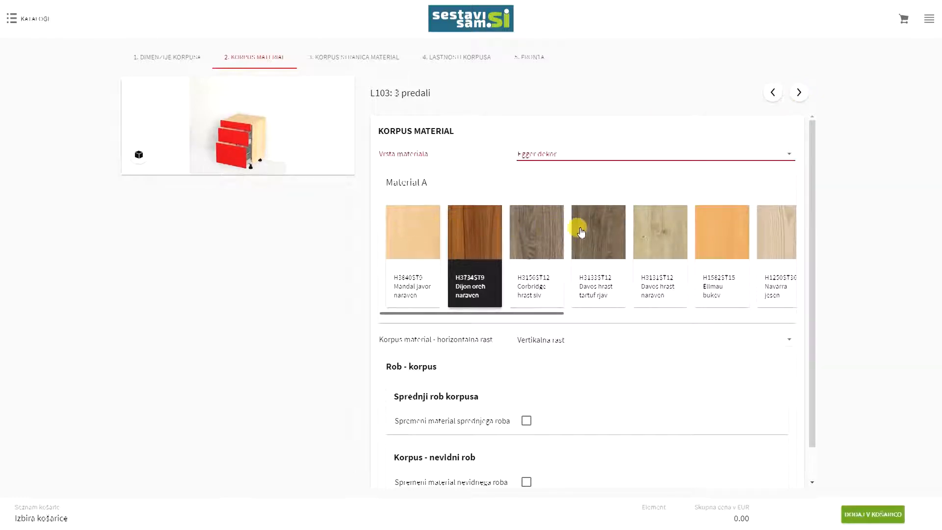
left_click(465, 239)
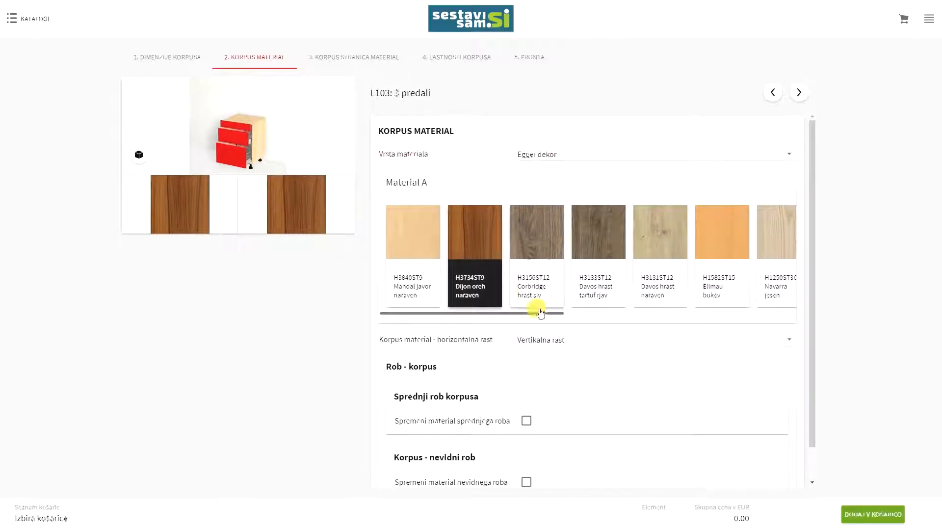
left_click(557, 343)
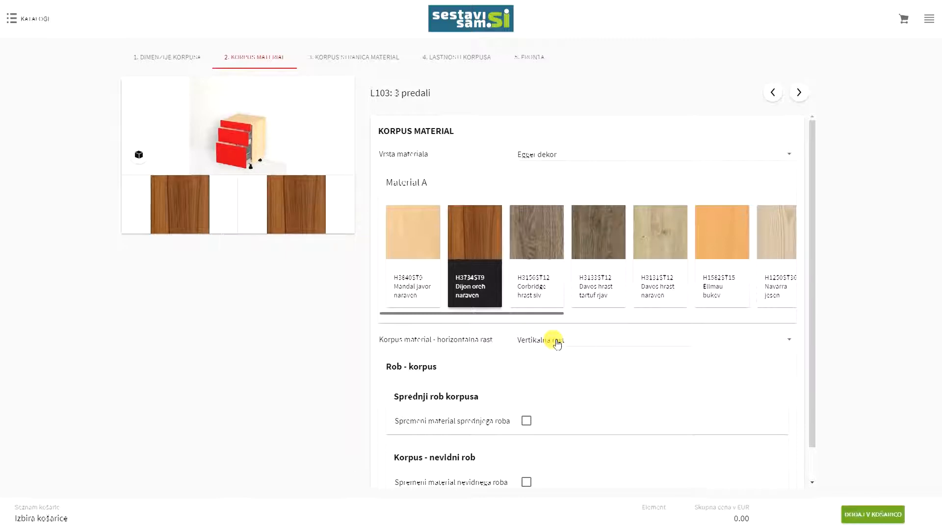
left_click(557, 344)
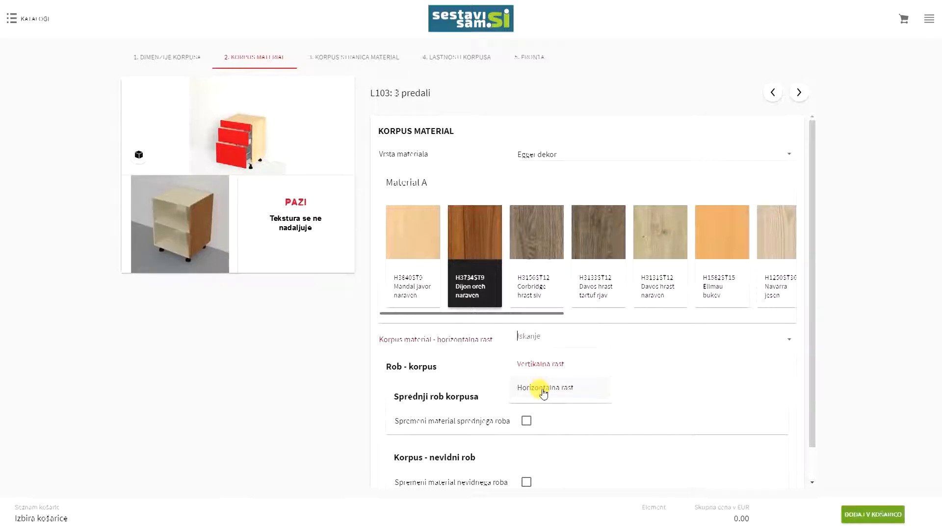
left_click(539, 364)
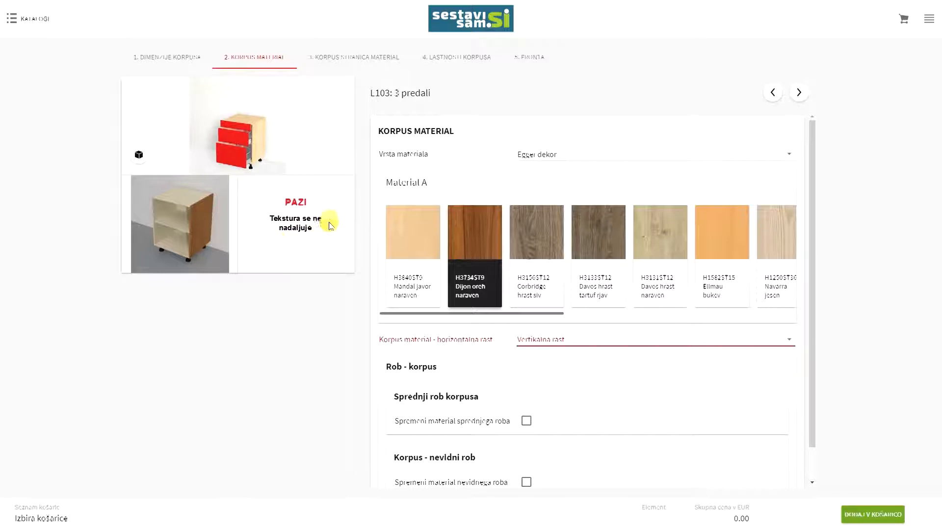
left_click_drag(812, 209, 822, 309)
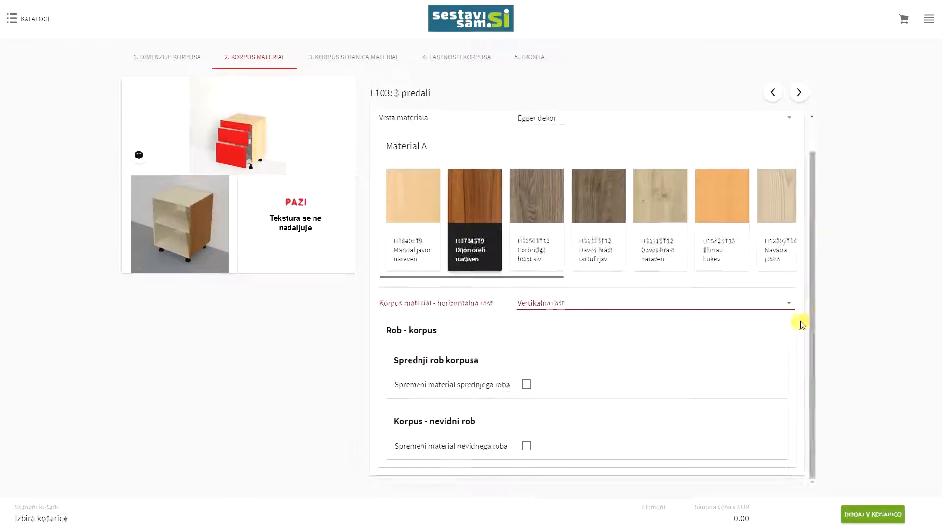
Try a separate ABS Egger Mandal javor naraven 1 mm front edge band, then untick it
left_click(526, 385)
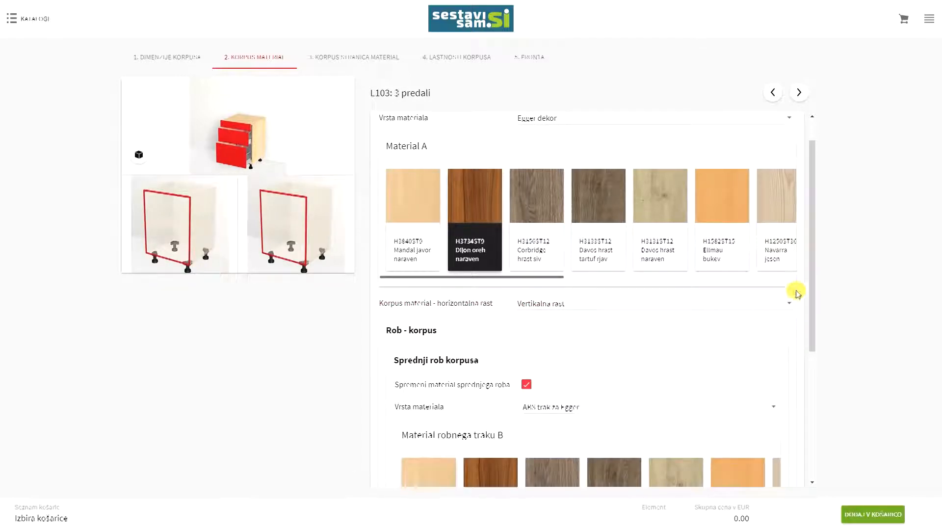
left_click_drag(811, 263, 804, 370)
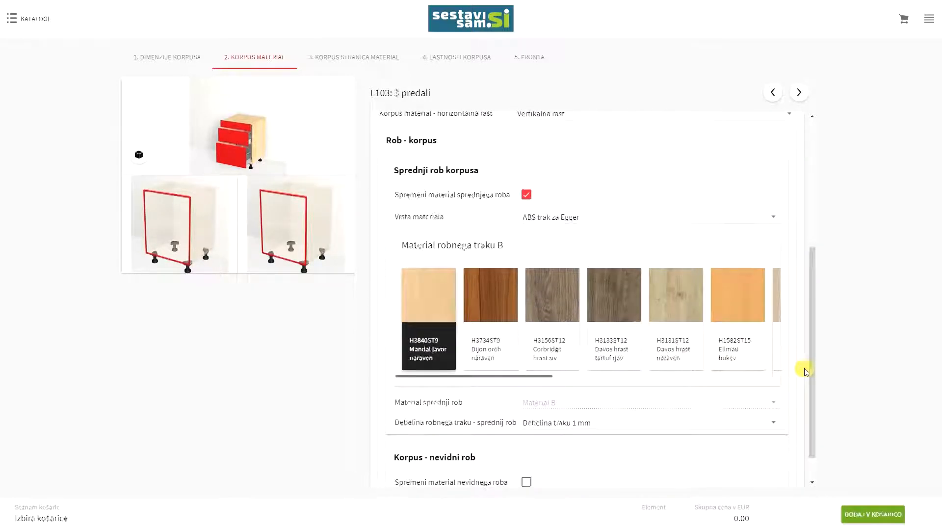
left_click(571, 215)
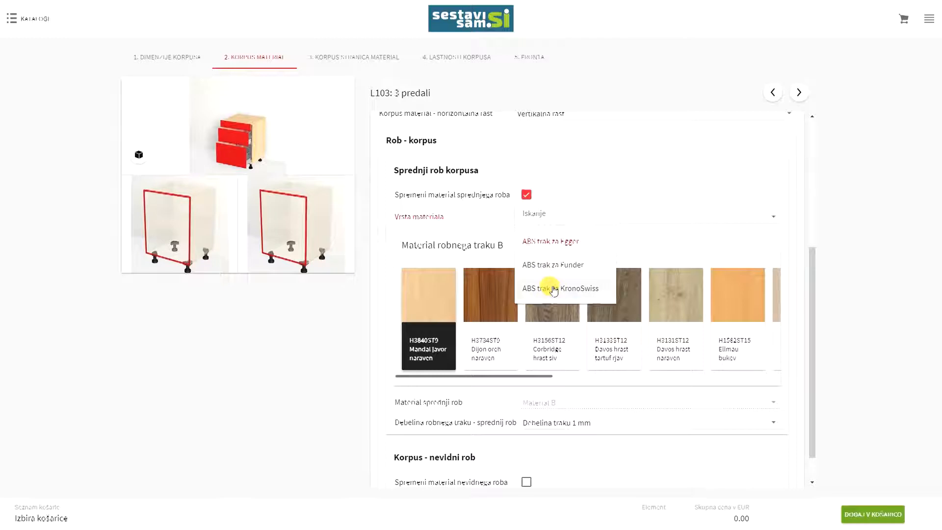
left_click(562, 241)
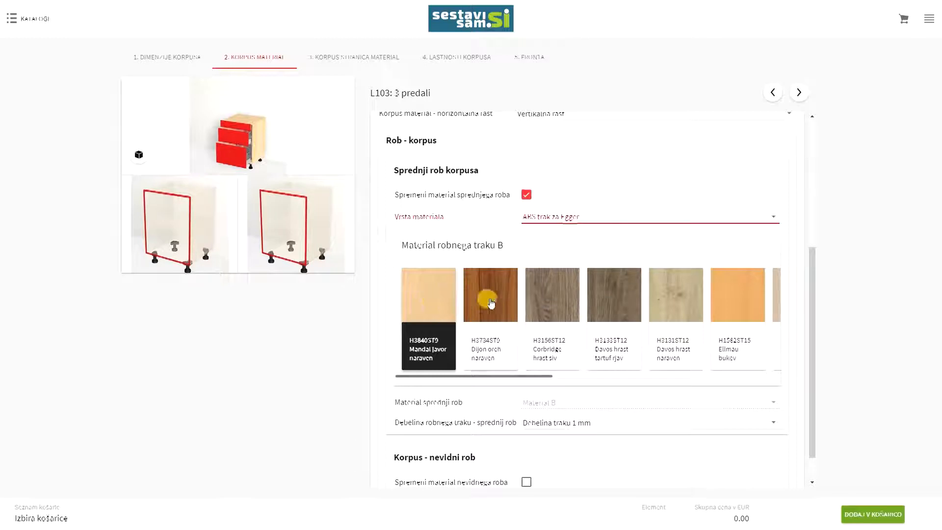
left_click(421, 295)
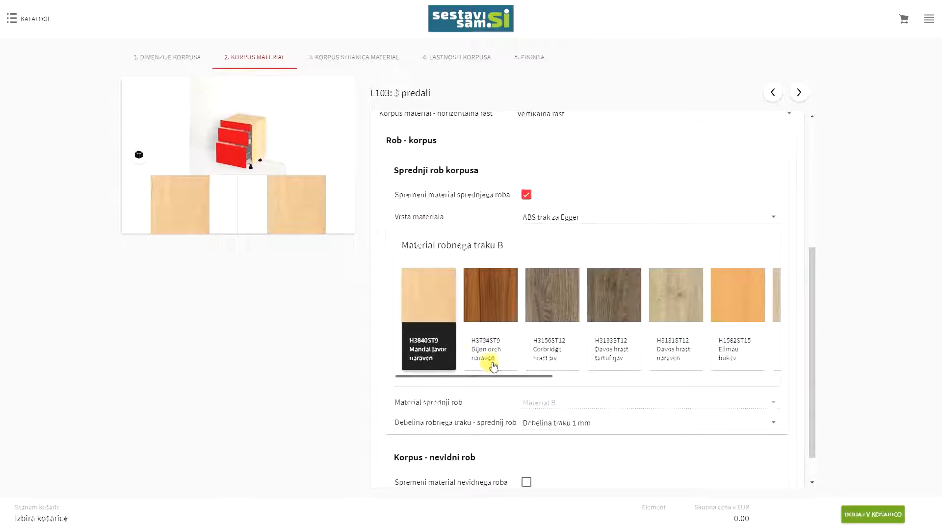
left_click(544, 422)
left_click(552, 447)
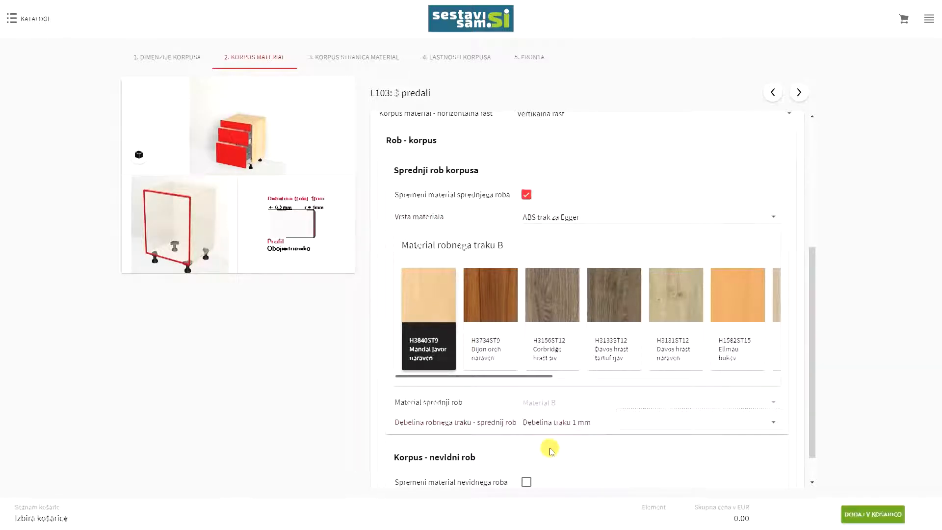
left_click(526, 194)
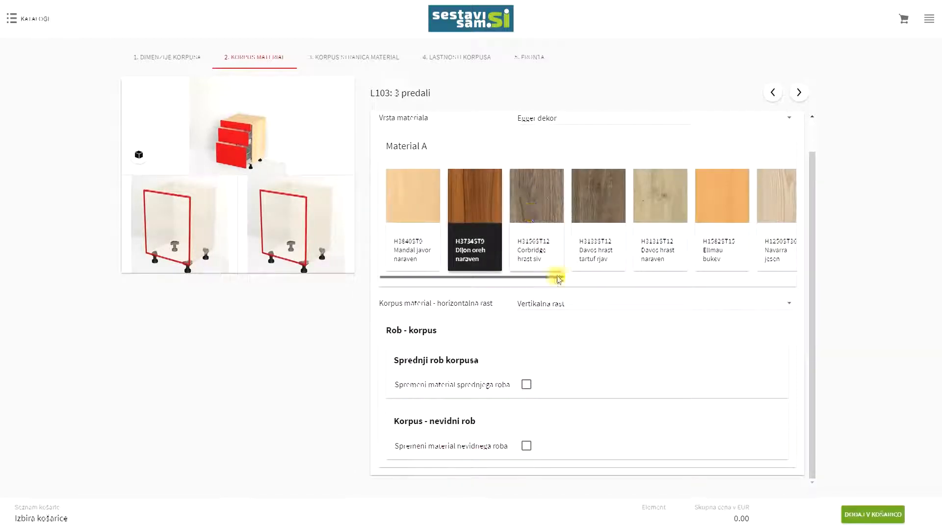
Try a 0,45 mm hidden edge band, untick it, and advance to the side-panel step
left_click(526, 445)
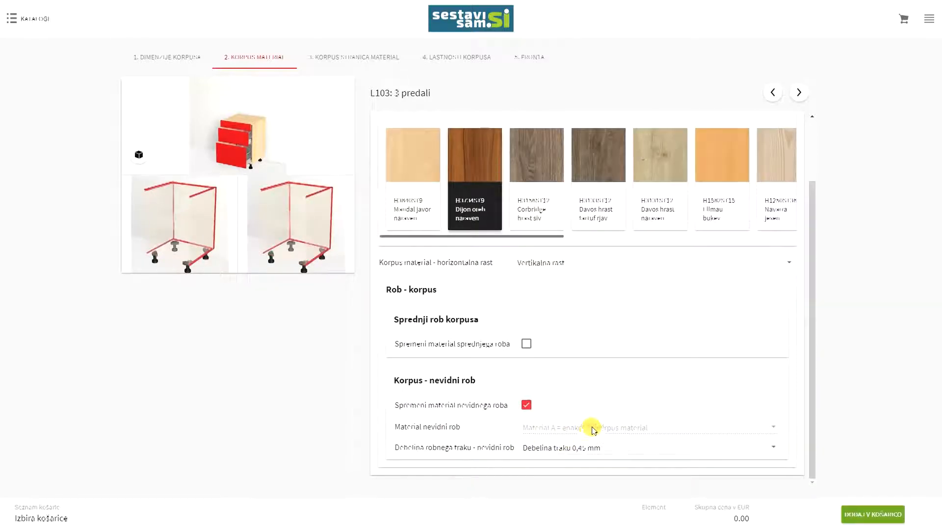
left_click(553, 451)
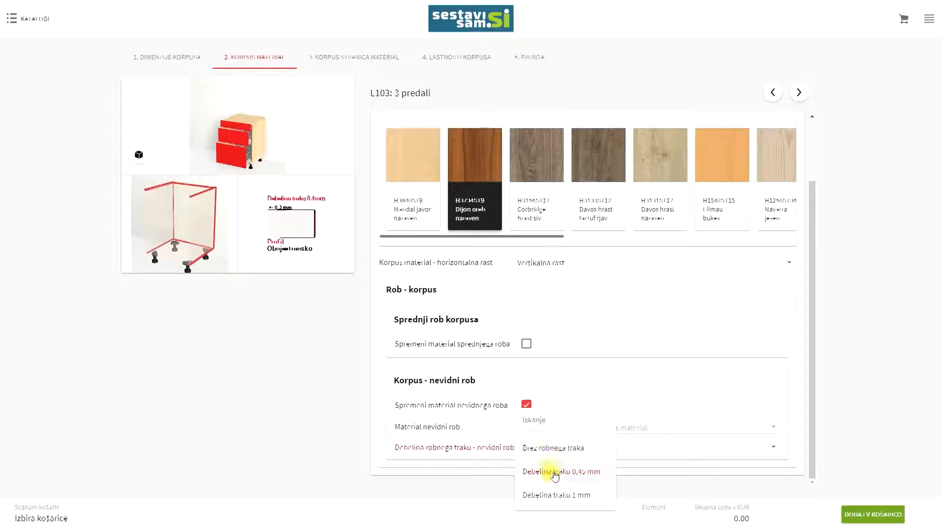
left_click(551, 468)
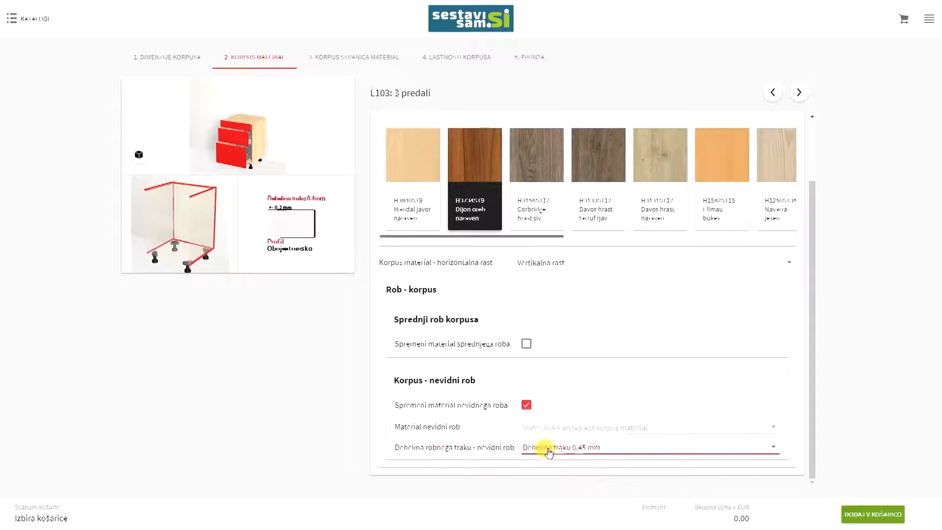
left_click(526, 404)
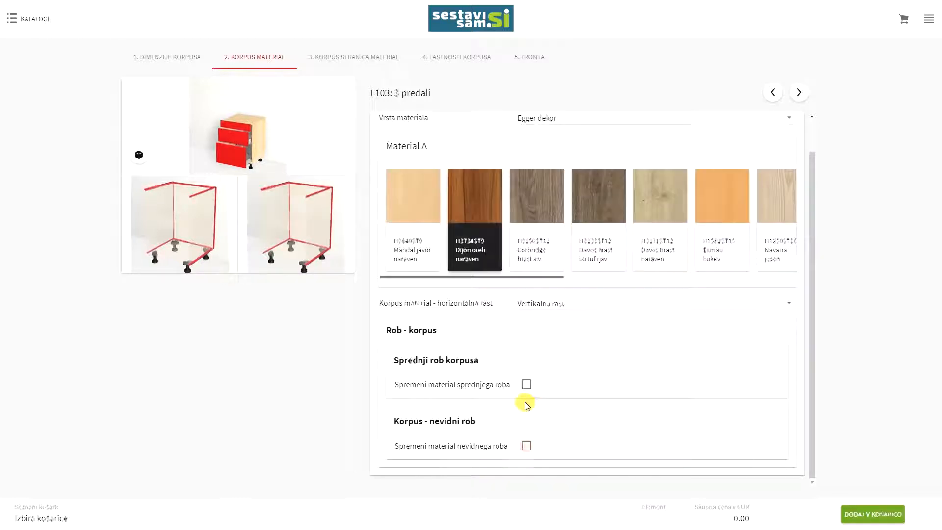
left_click(799, 93)
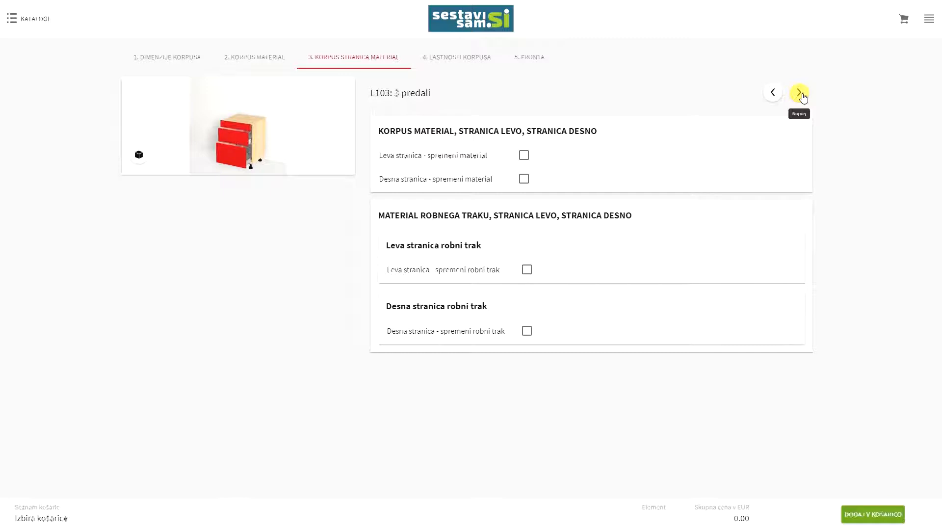
Tick 'spremeni material' for Leva and Desna stranica and advance to Lastnosti korpusa
left_click(523, 155)
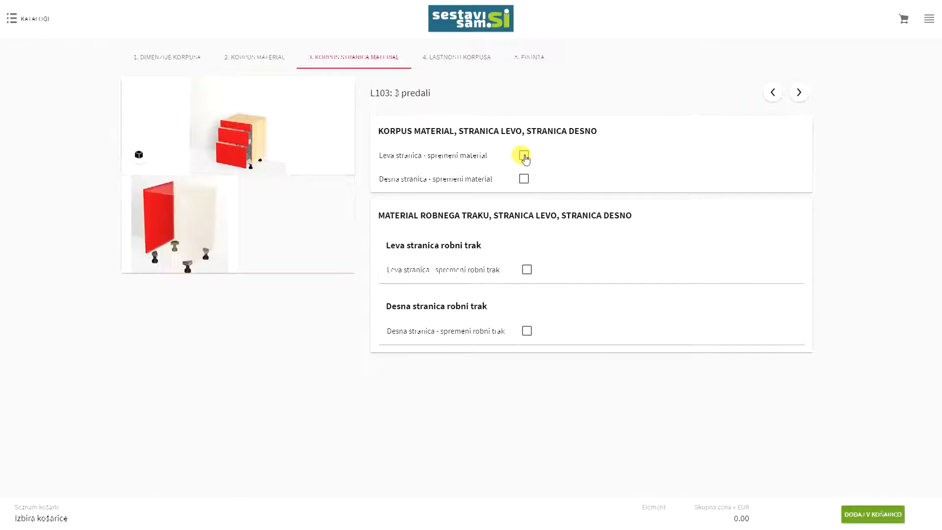
left_click(527, 180)
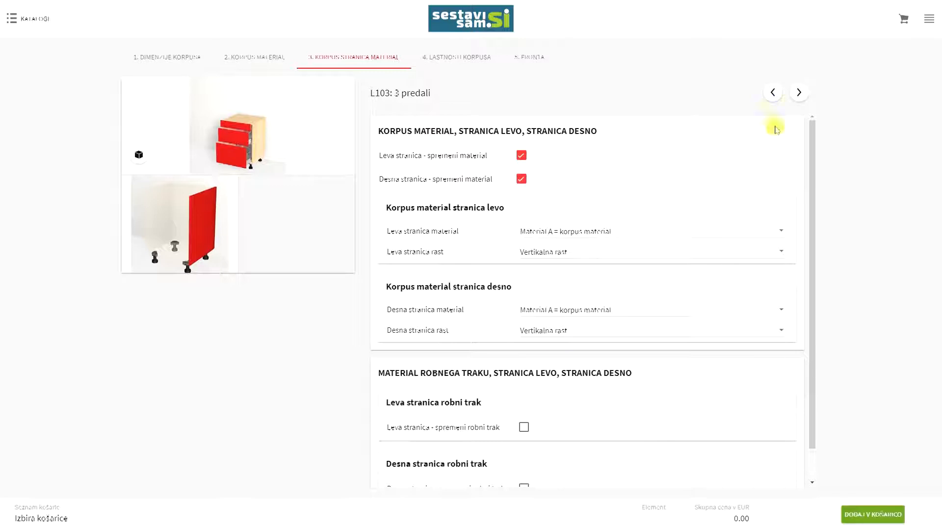
left_click(800, 92)
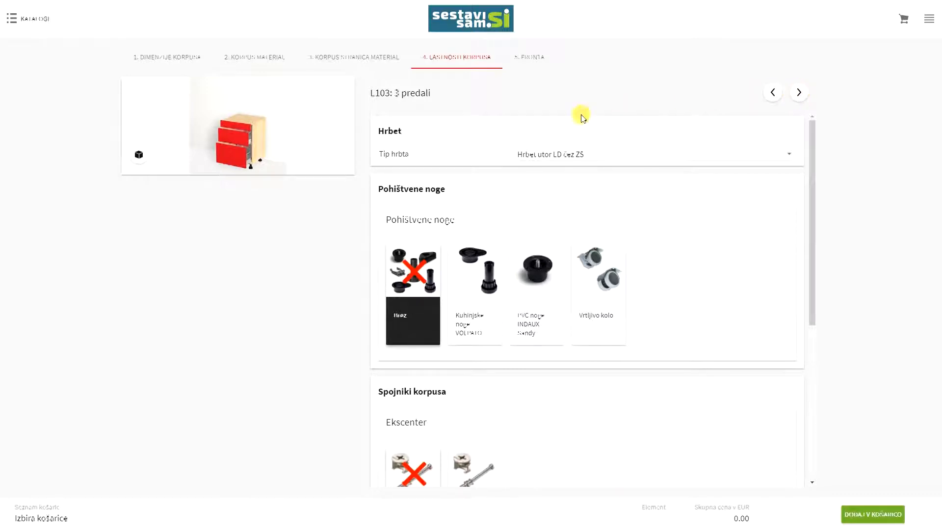
Choose the Hrbet utor LD čez ZS back and VOLPATO legs at 150mm height
left_click(575, 155)
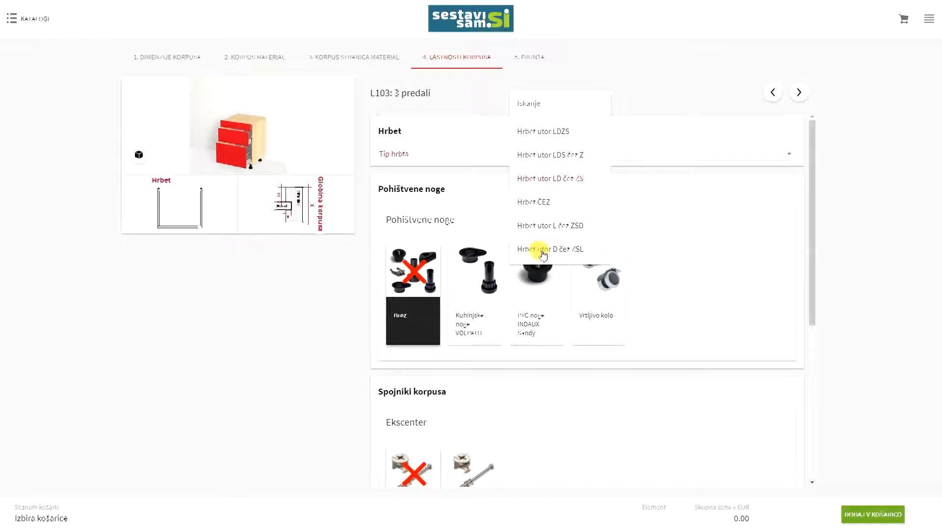
left_click(550, 180)
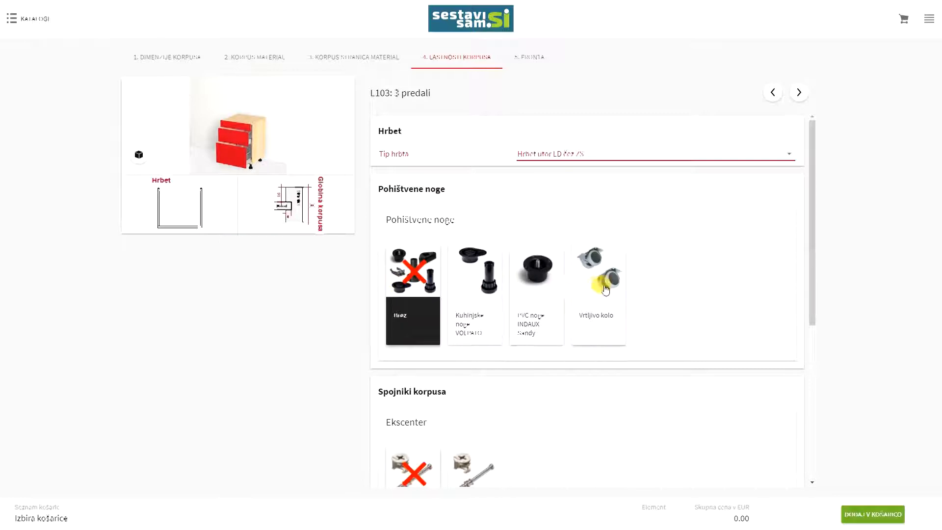
left_click(473, 292)
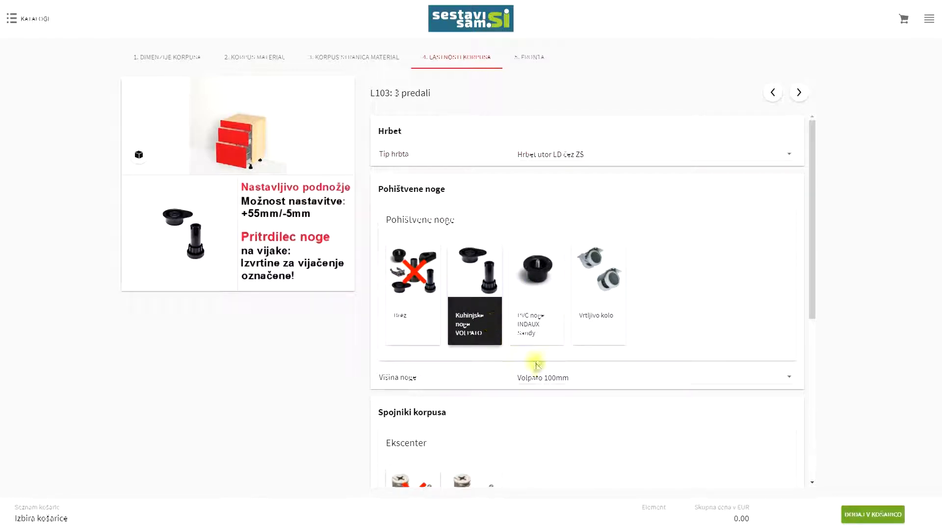
left_click(548, 376)
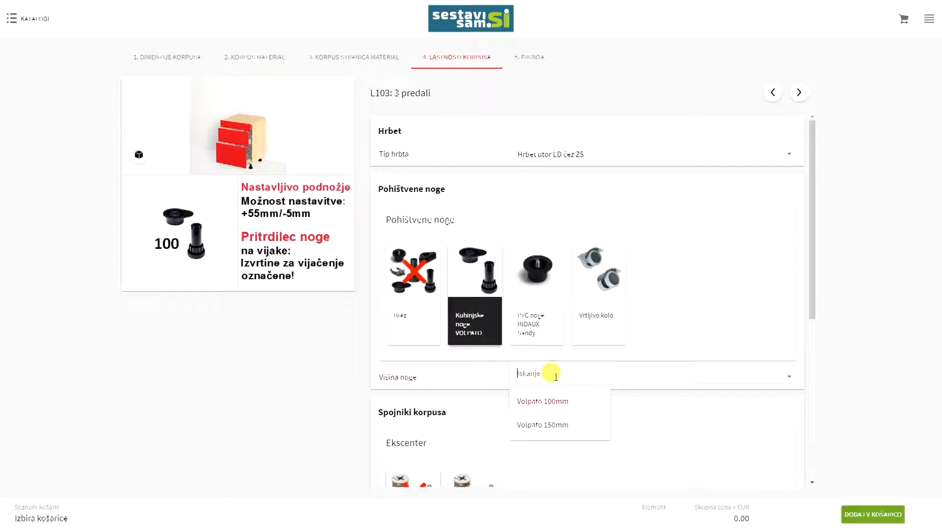
left_click(548, 431)
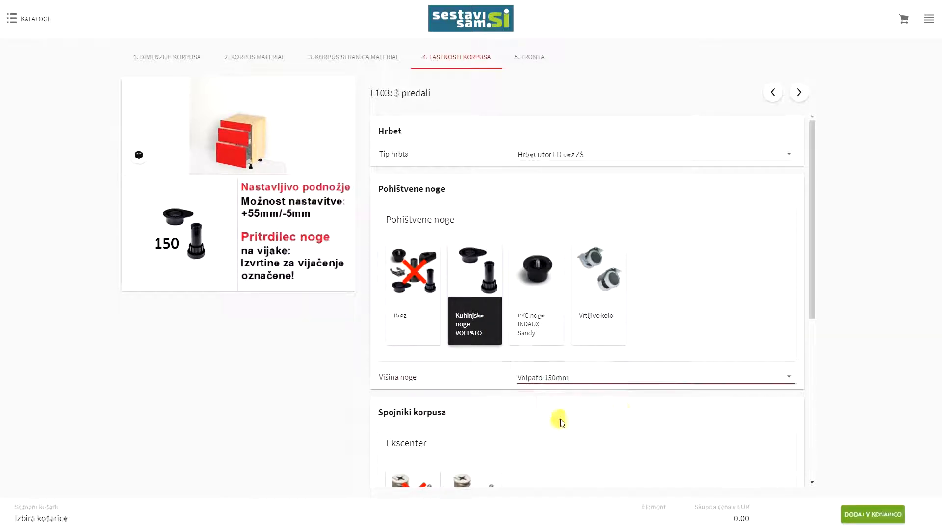
Fit TITUS eccentric connectors with Temno rjava caps and advance to the Fronta step
scroll(690, 411, "down", 3)
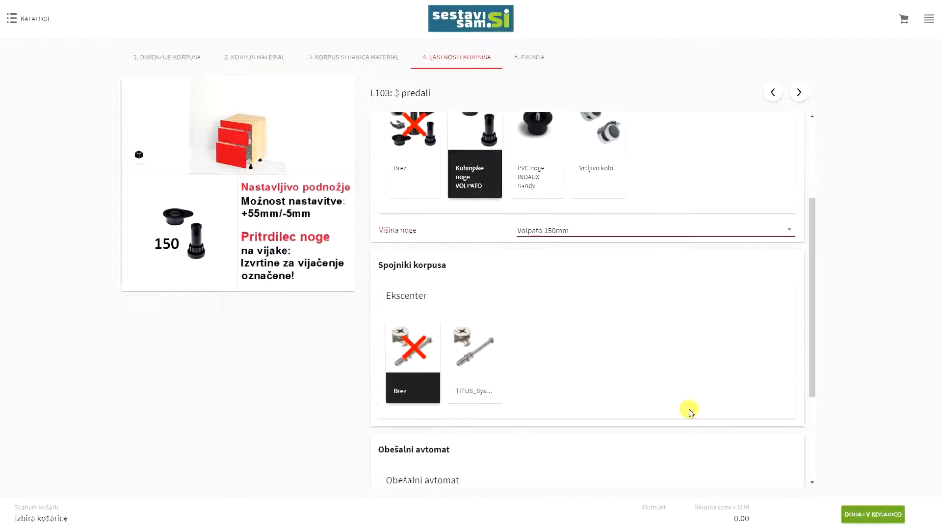
left_click(477, 347)
scroll(652, 320, "down", 5)
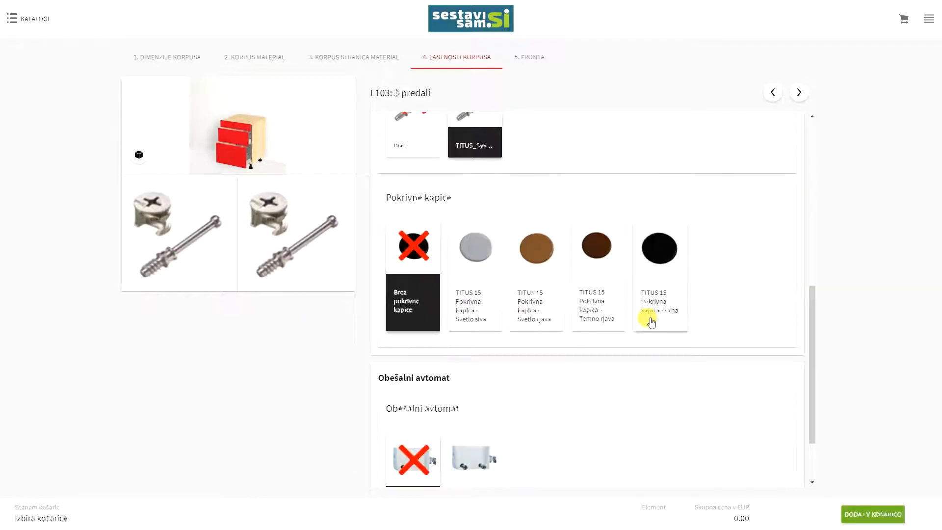
left_click(597, 258)
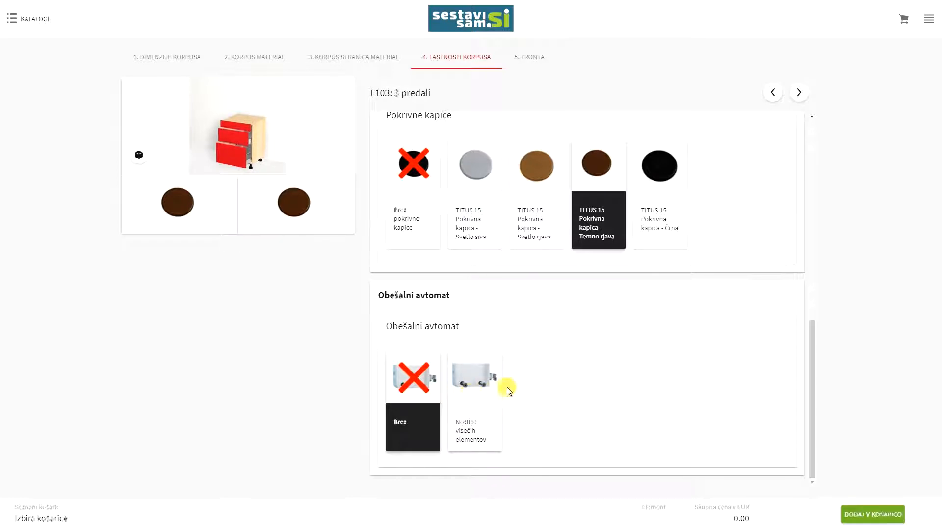
left_click(799, 93)
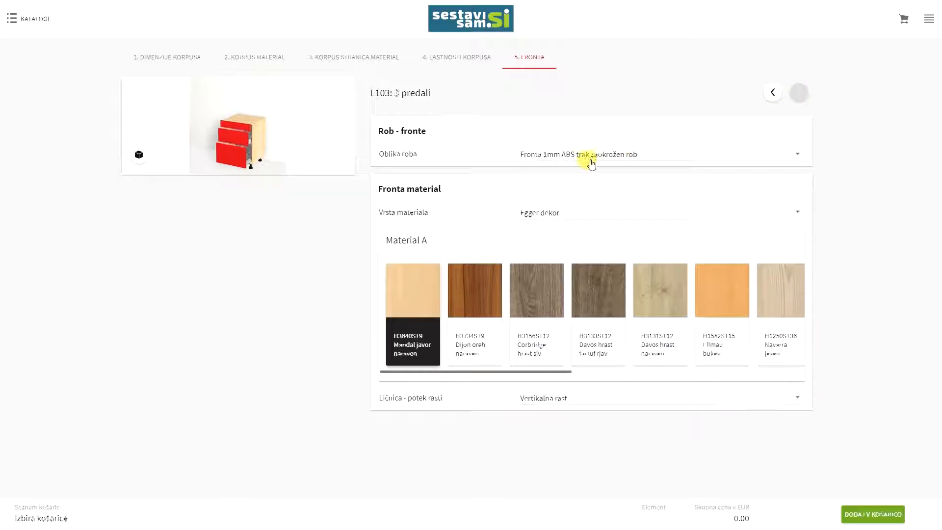
Set fronts to Fronta 1mm ABS trak zaokrožen rob, H3734ST9 Dijon oreh naraven, Vertikalna rast grain
left_click(564, 153)
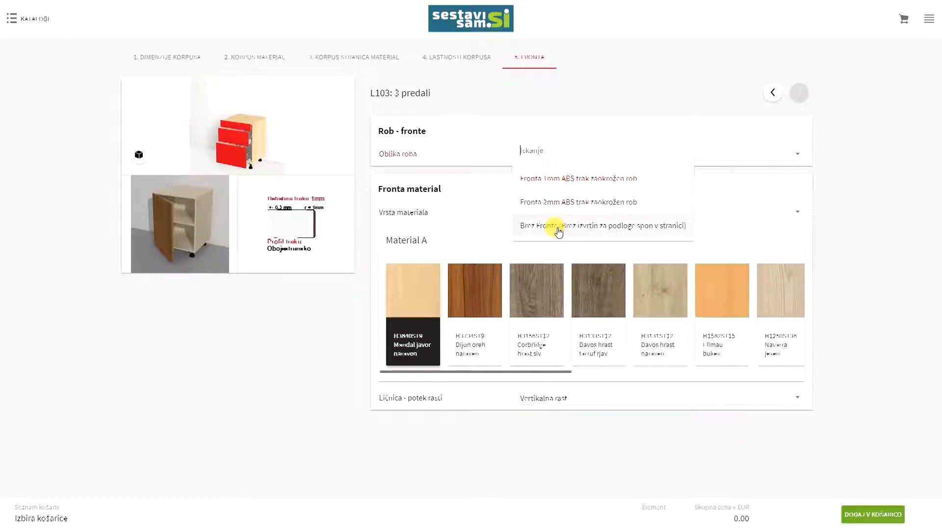
left_click(564, 183)
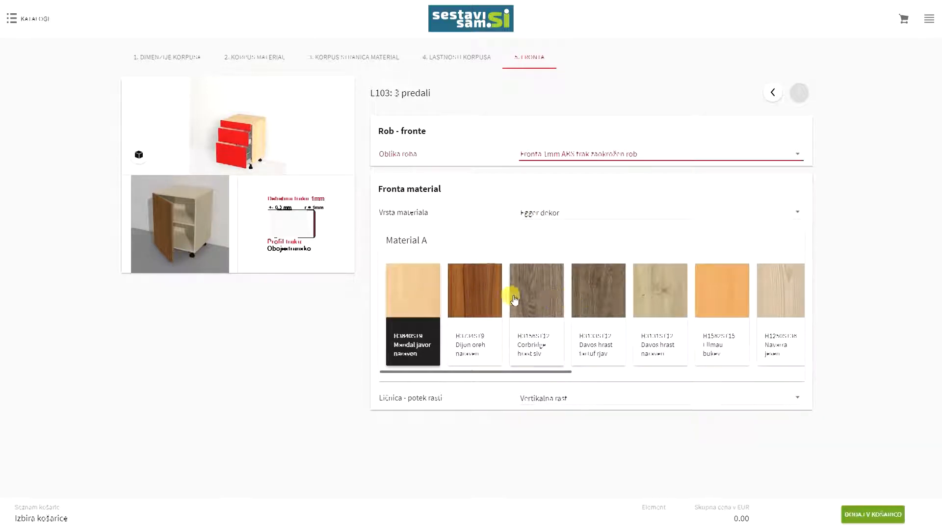
left_click(480, 294)
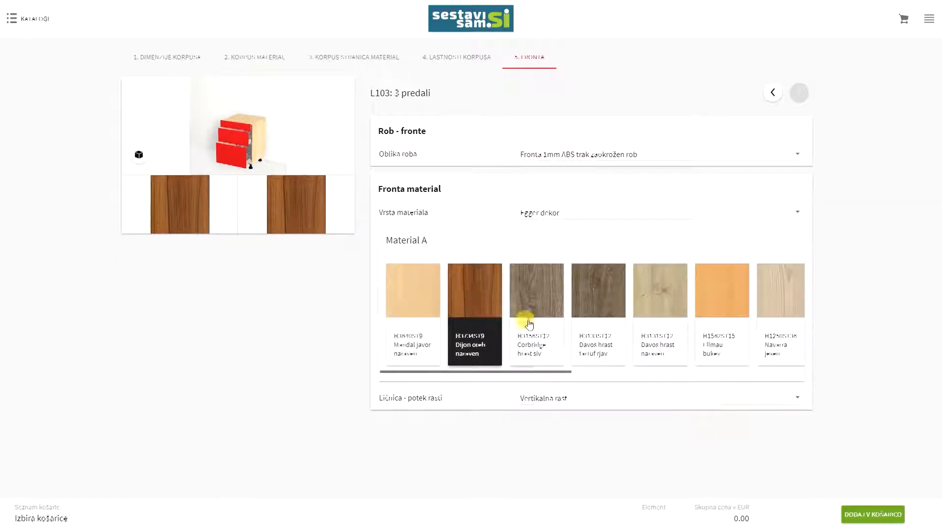
left_click(555, 402)
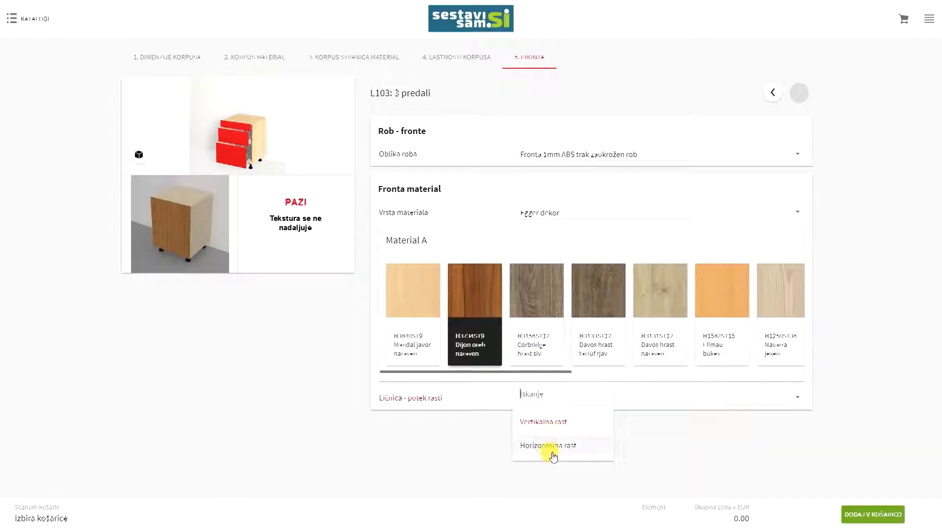
left_click(543, 422)
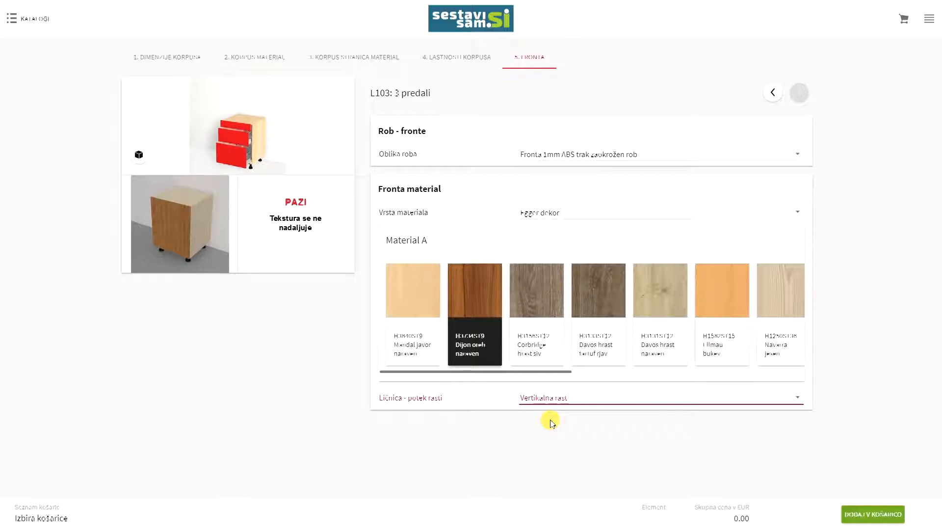
Add the configured L103 cabinet to a new cart named 'Košarica1'
left_click(877, 515)
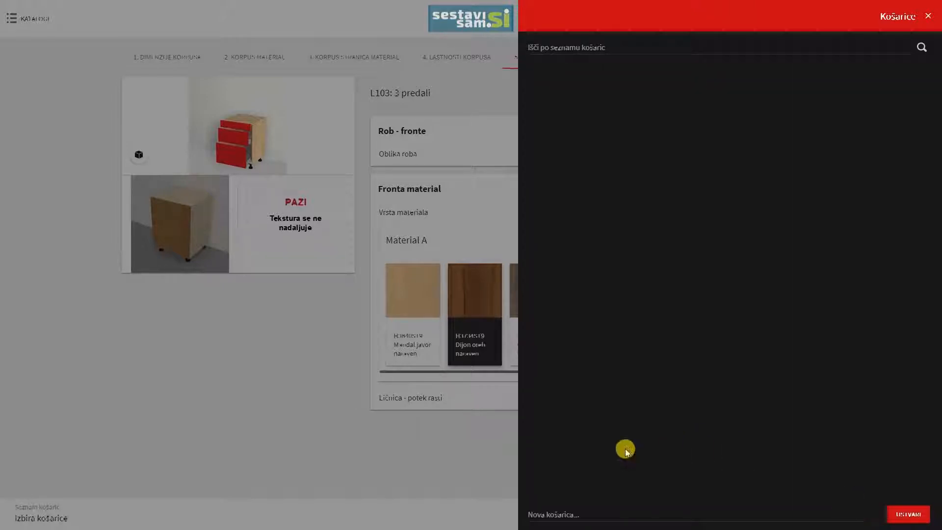
left_click(557, 510)
type("Košarica1")
left_click(907, 513)
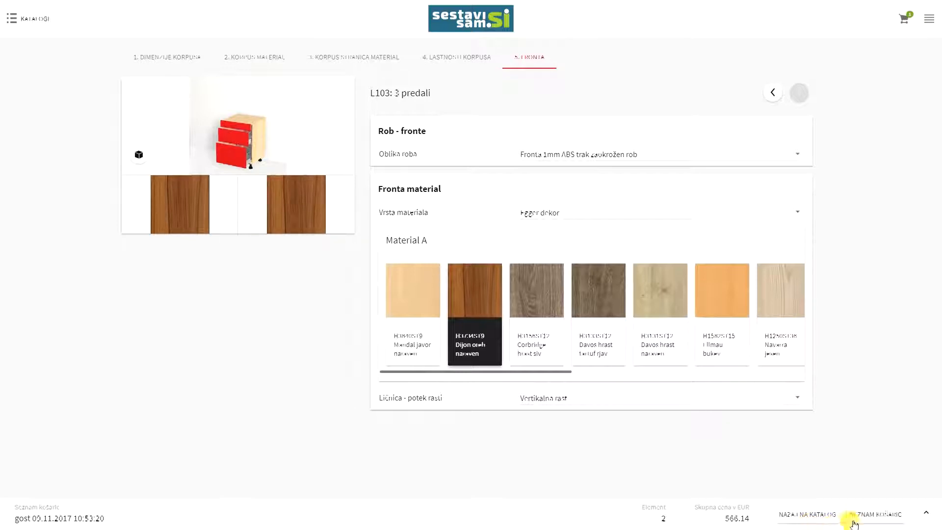
Review the cart's contact data, then the L103 cabinet's materials and prices in the element list
left_click(881, 517)
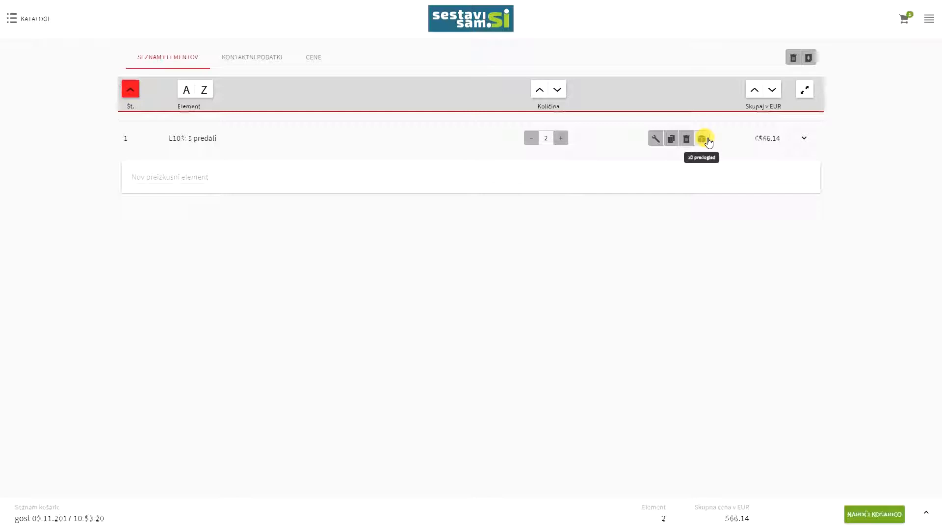
left_click(244, 58)
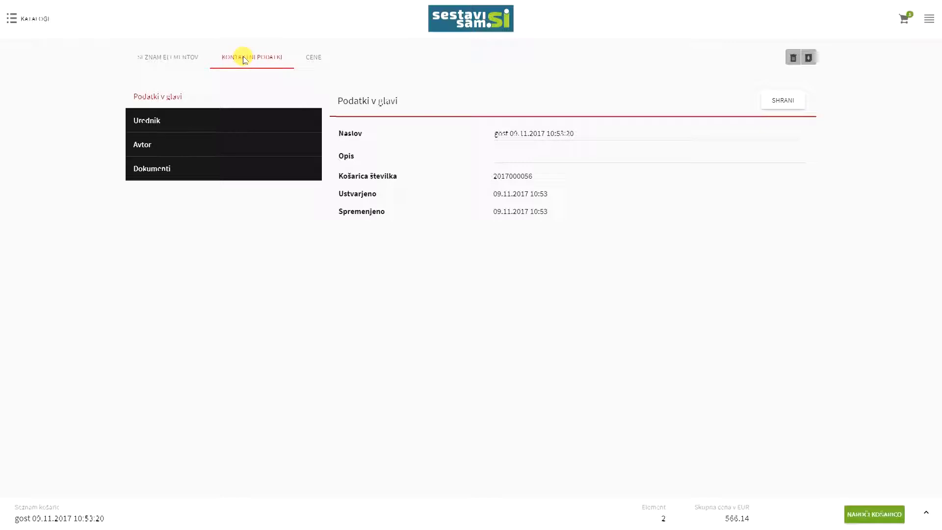
left_click(176, 58)
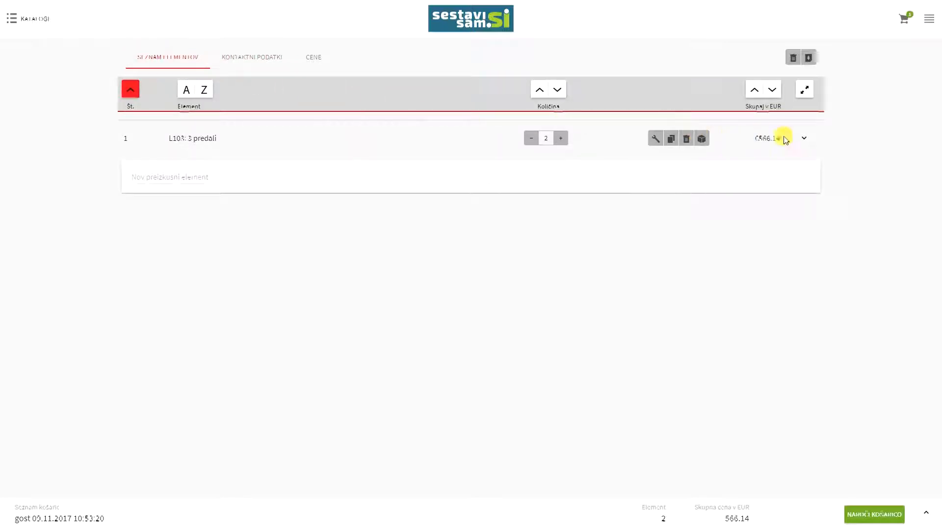
left_click(806, 141)
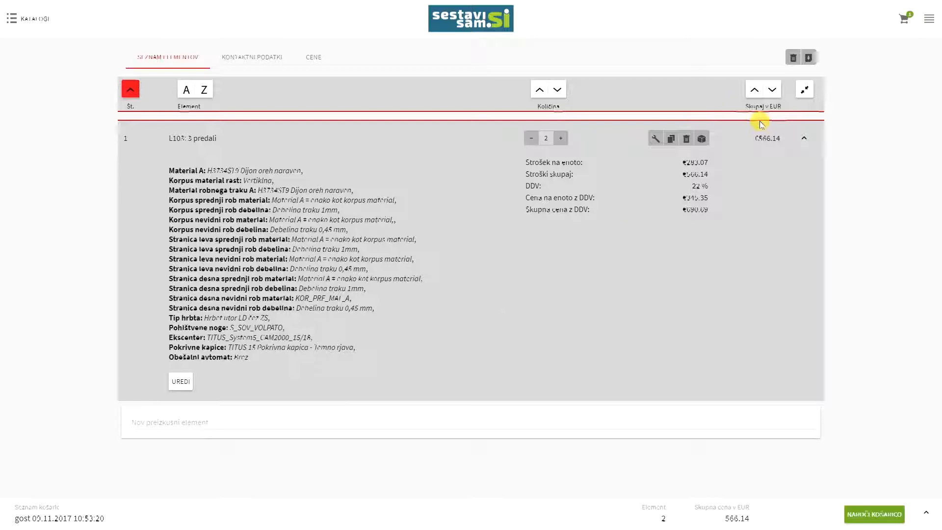
left_click(804, 139)
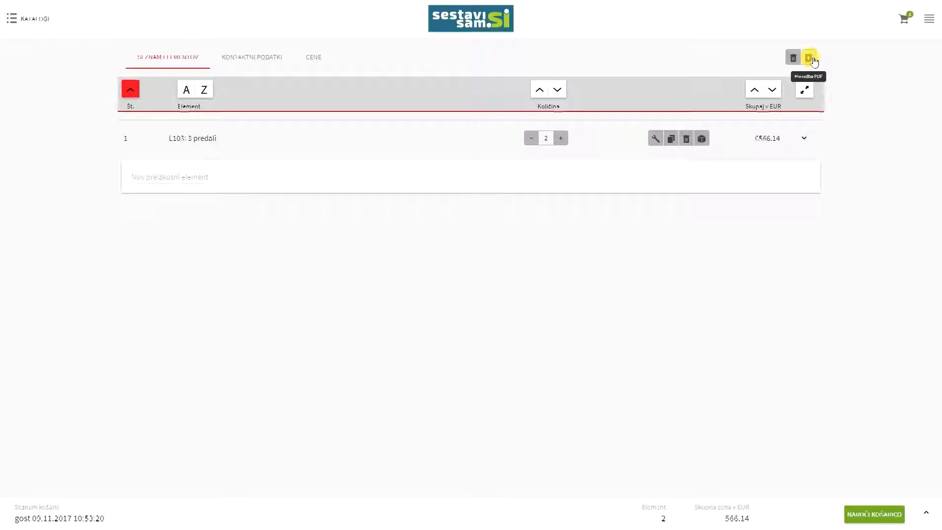
Submit the cart's order with the terms accepted, acknowledge the confirmation, and log out
left_click(867, 517)
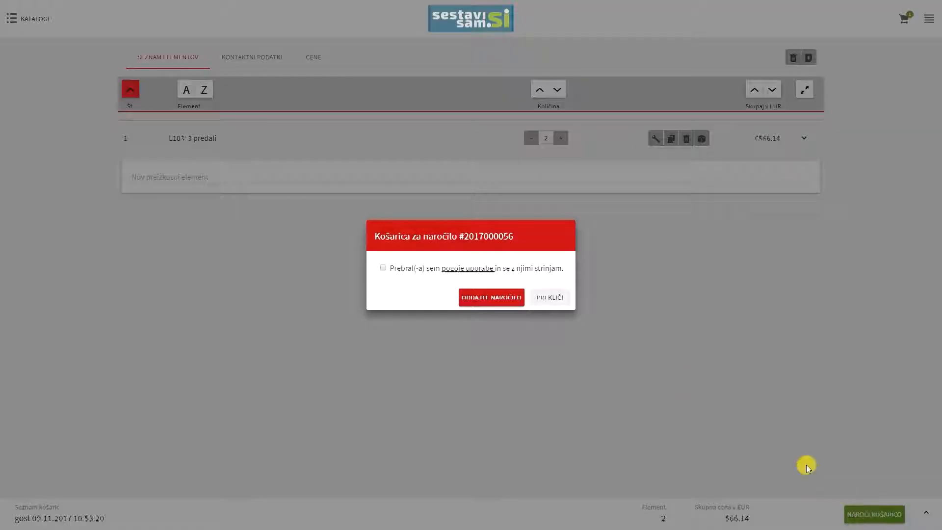
left_click(383, 268)
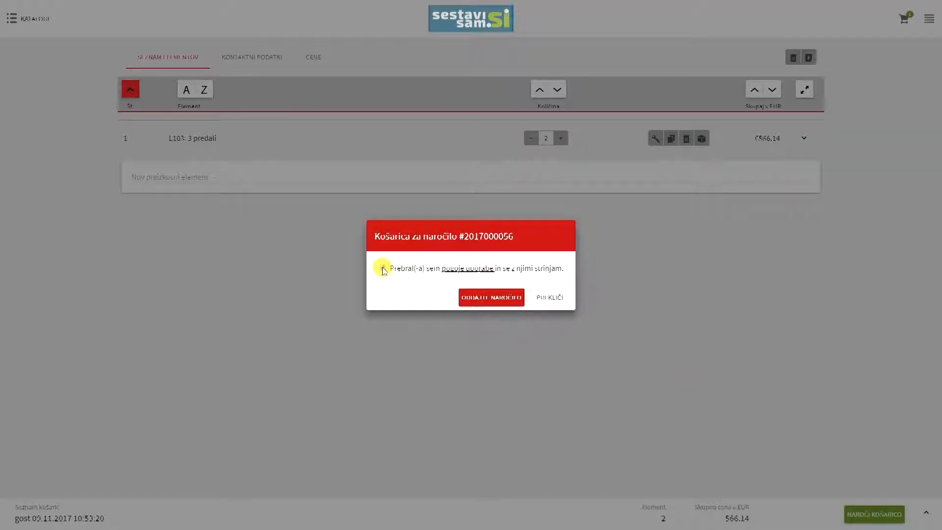
left_click(507, 304)
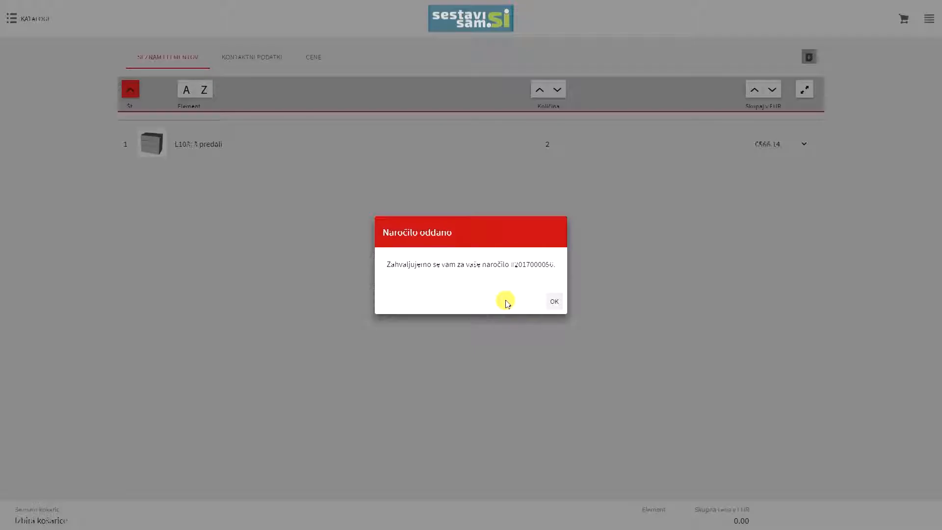
left_click(553, 301)
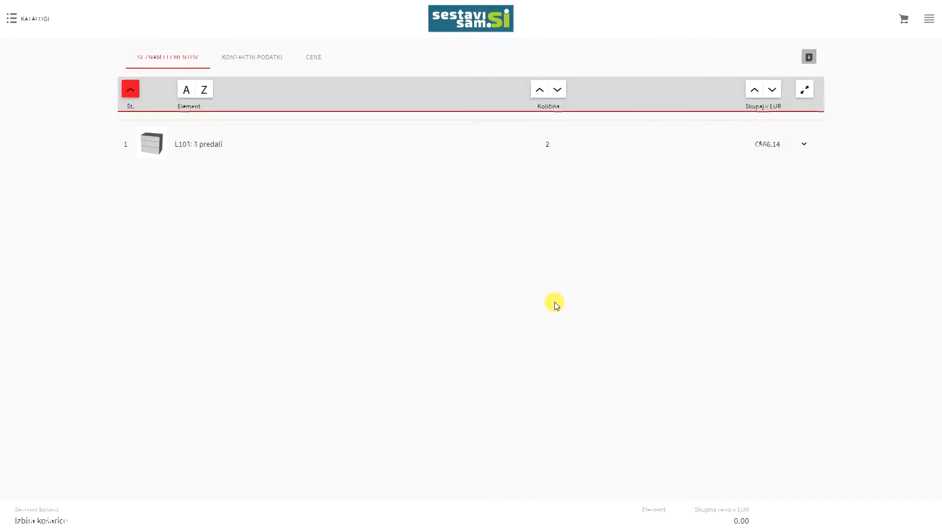
left_click(929, 19)
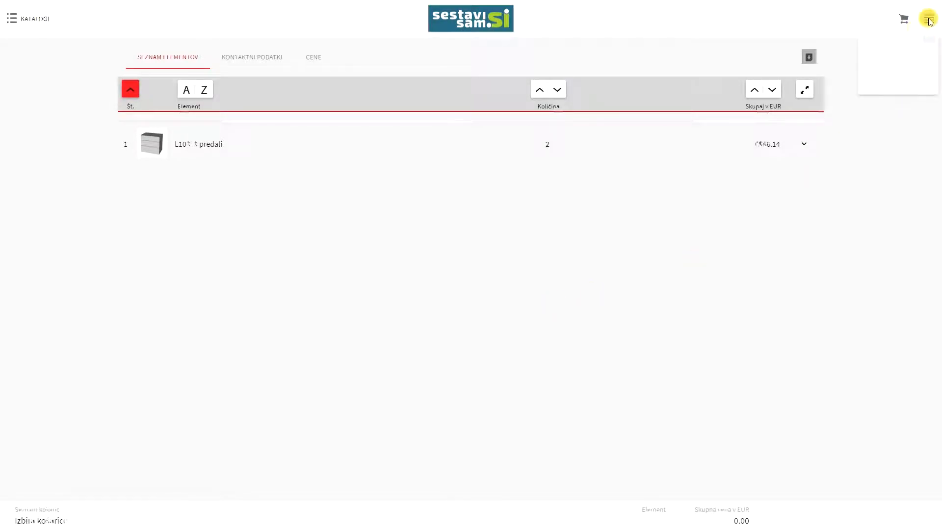
left_click(864, 92)
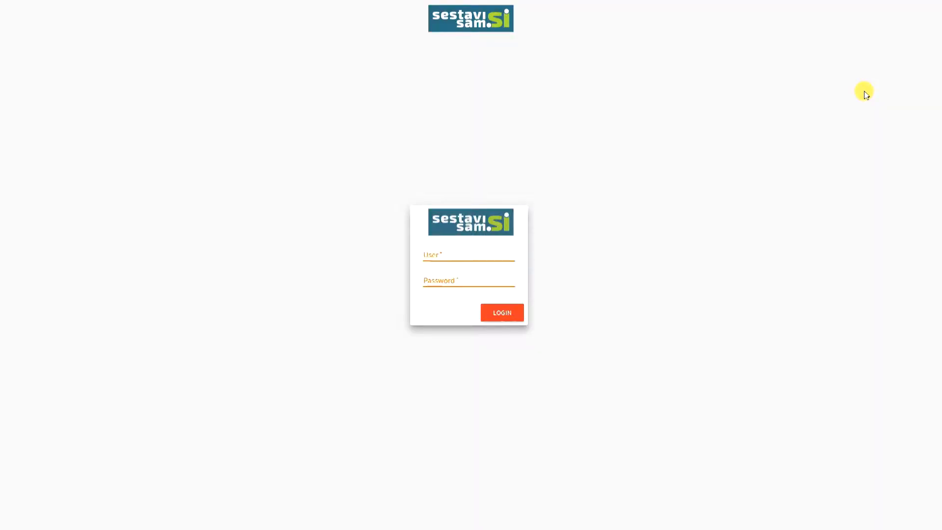